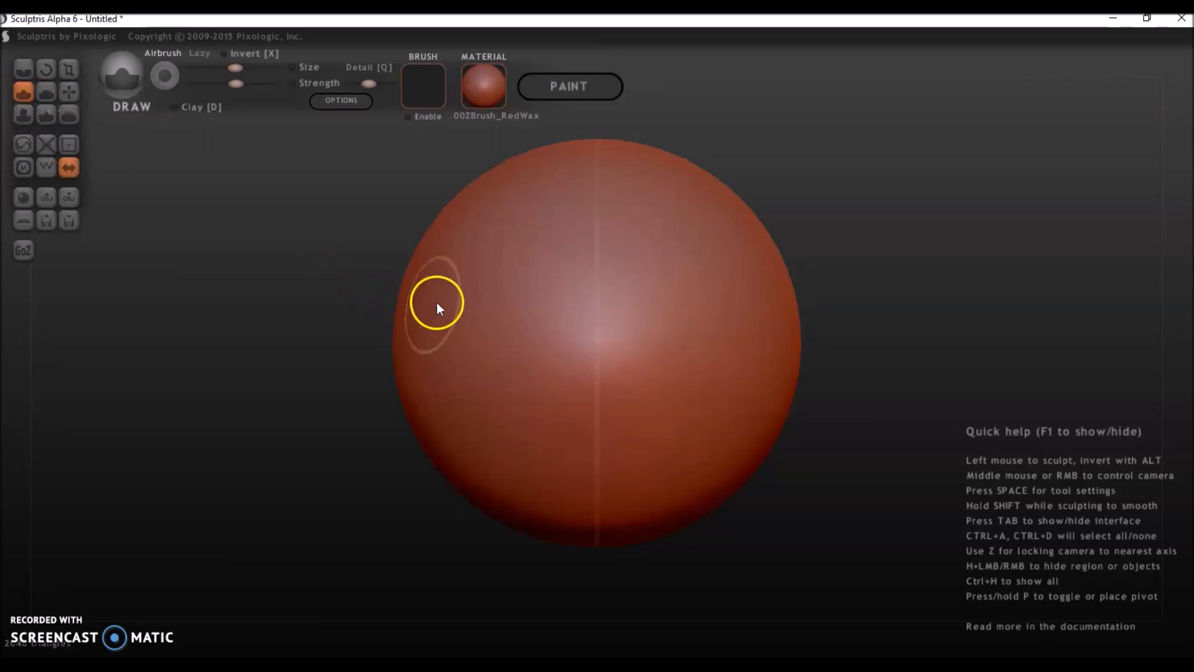
Step: Sculpt symmetrical brow ridges, a nose, cheeks, a chin and a forehead bump on the sphere with the Draw brush
left_click_drag(433, 271, 551, 296)
mouse_move(385, 286)
left_mouse_down()
mouse_move(465, 271)
mouse_move(373, 320)
left_mouse_up()
mouse_move(476, 314)
left_mouse_down()
mouse_move(515, 320)
mouse_move(563, 362)
mouse_move(551, 467)
mouse_move(591, 435)
mouse_move(589, 402)
mouse_move(568, 391)
mouse_move(650, 408)
mouse_move(742, 390)
mouse_move(714, 394)
mouse_move(715, 405)
left_mouse_up()
mouse_move(579, 502)
left_mouse_down()
mouse_move(647, 477)
mouse_move(597, 479)
mouse_move(586, 533)
mouse_move(640, 521)
mouse_move(621, 412)
left_mouse_up()
left_click_drag(578, 181, 566, 197)
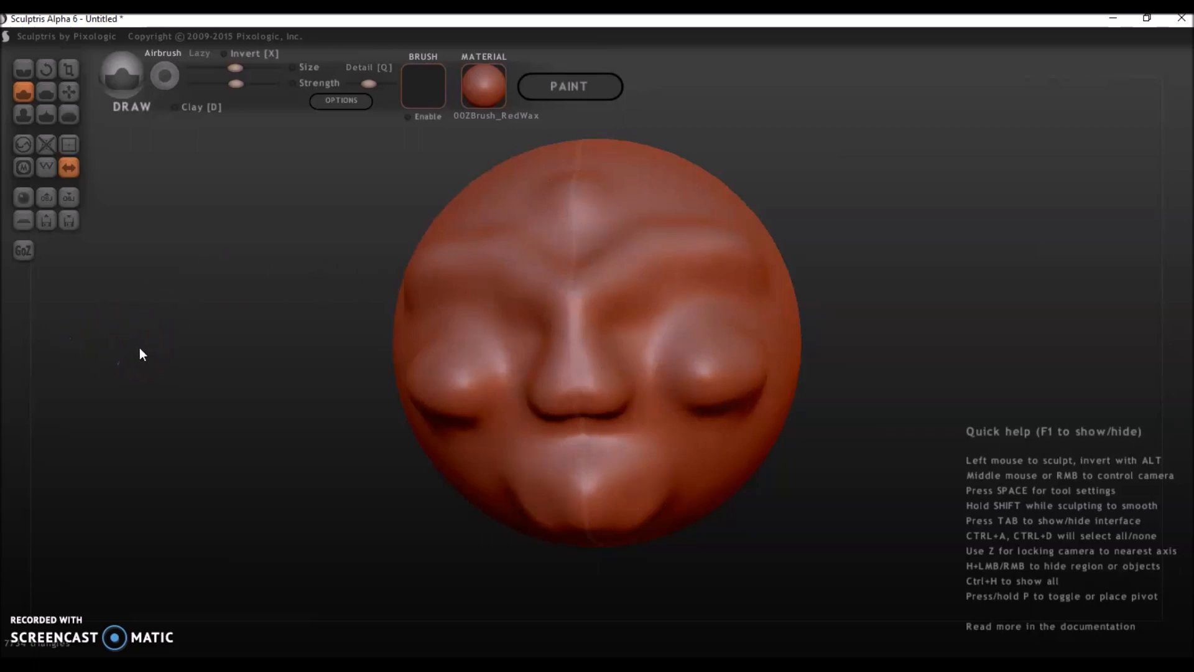
Step: Undo all the sculpted facial strokes back to the plain sphere
key("ctrl+z")
key("ctrl+z")
key("ctrl+z")
key("ctrl+z")
key("ctrl+z")
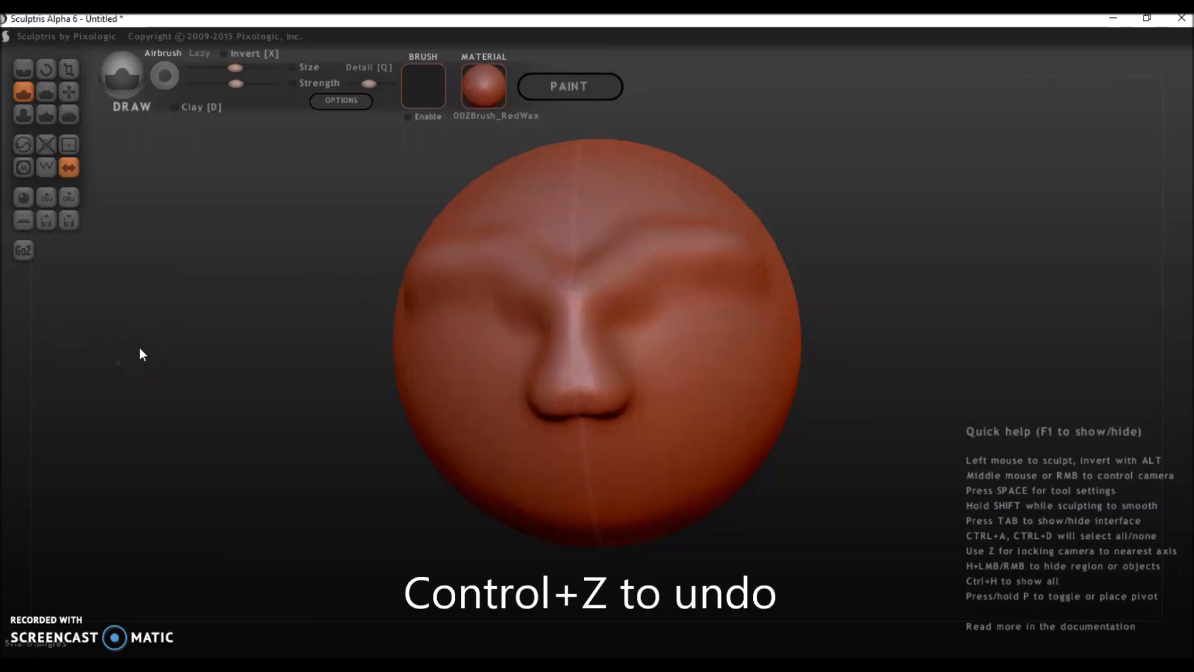
key("ctrl+z")
key("ctrl+z")
key("ctrl+z")
key("ctrl+z")
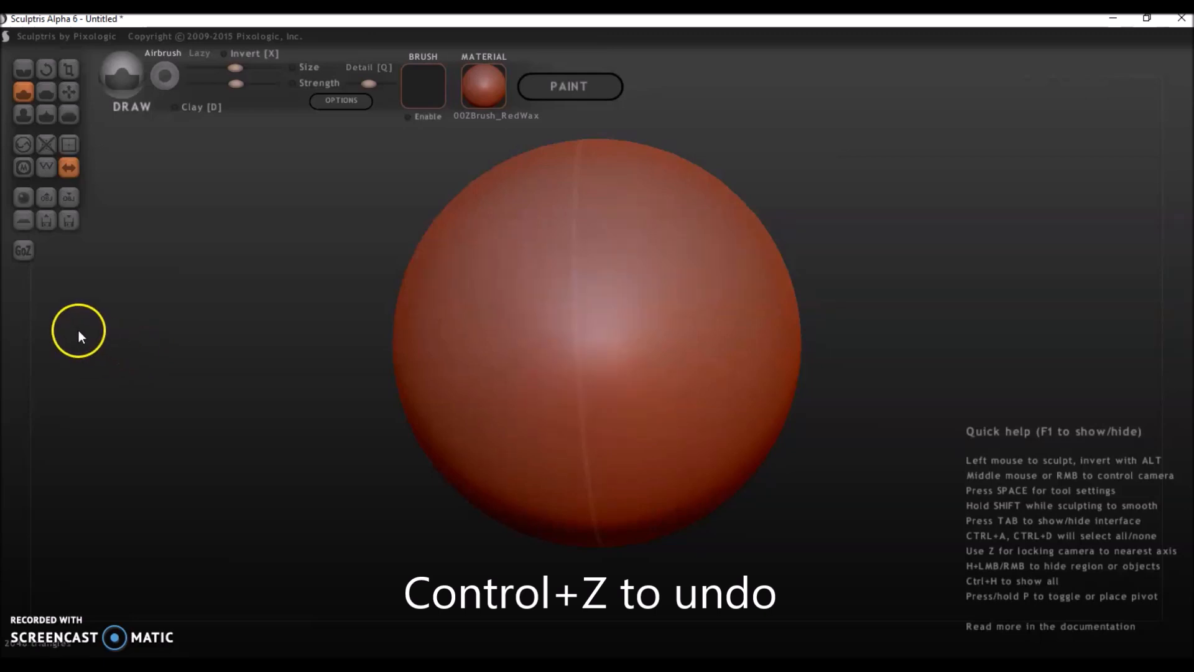
left_click_drag(79, 331, 169, 333)
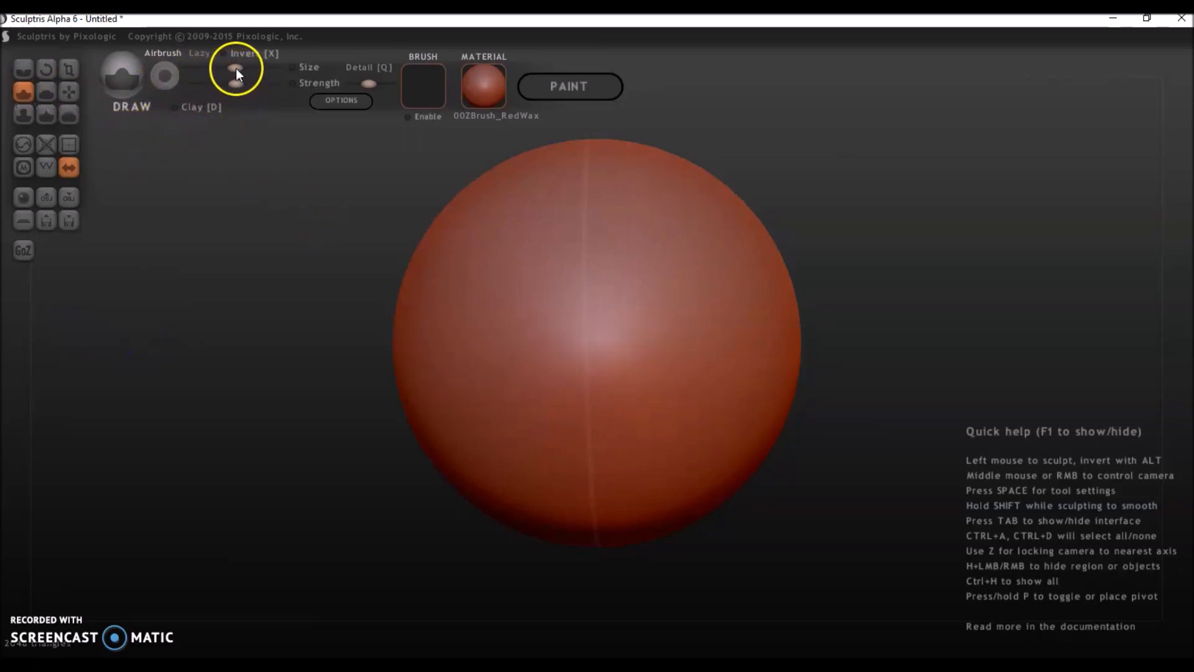
Step: Enlarge the Draw brush and try raising a broad bump on the side of the sphere, and undo it
left_click_drag(236, 69, 264, 68)
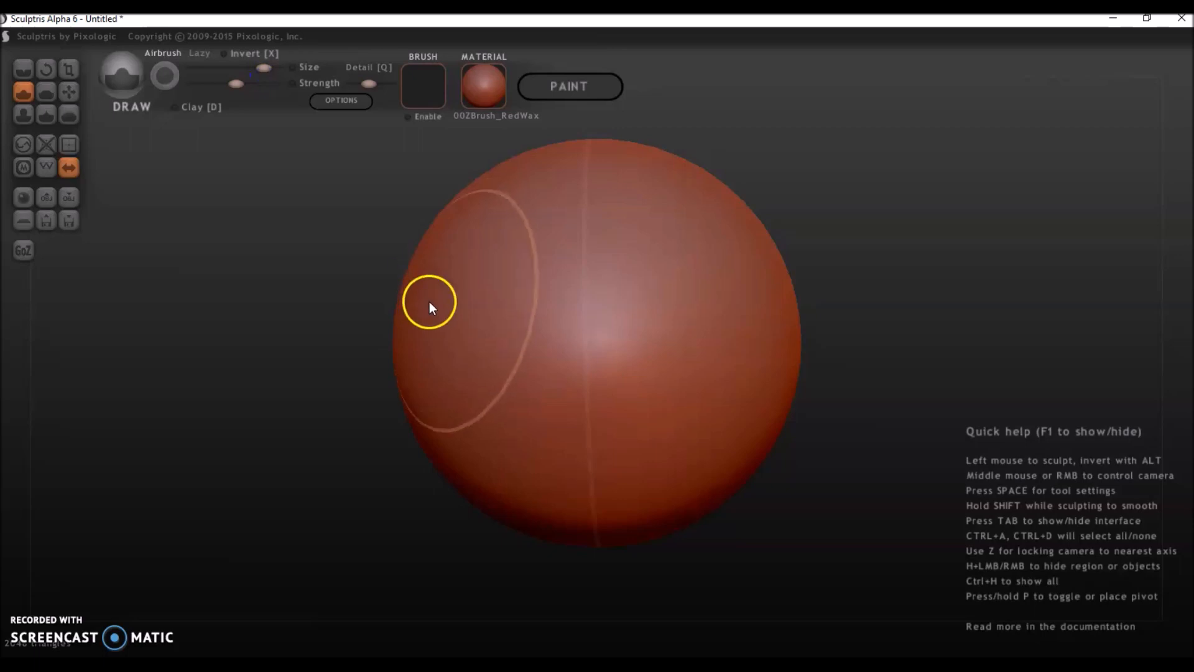
left_click_drag(429, 301, 431, 302)
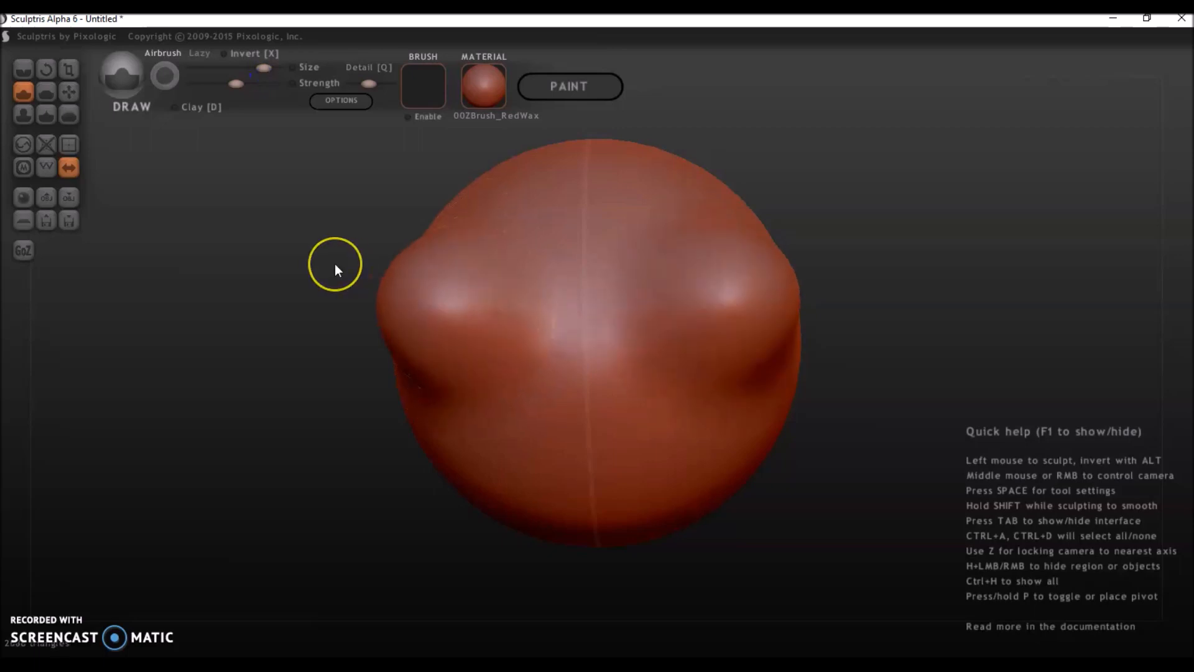
key("ctrl+z")
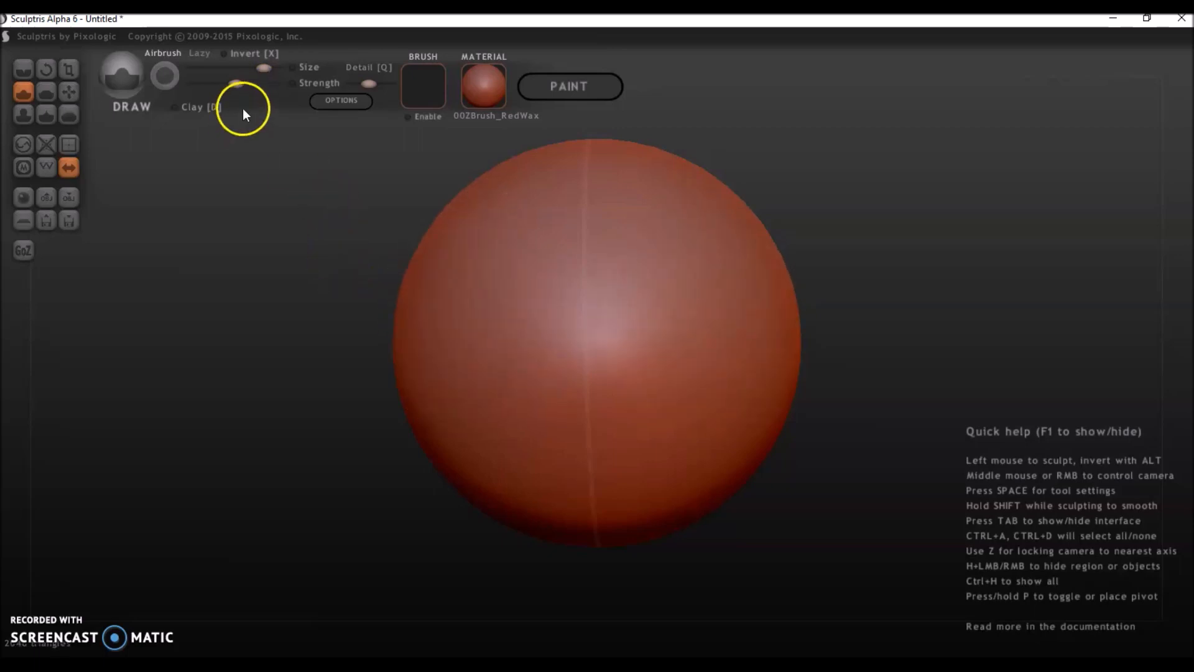
Step: Reduce the Draw brush to nearly its smallest size and try a fine stroke across the sphere
left_click_drag(262, 66, 212, 72)
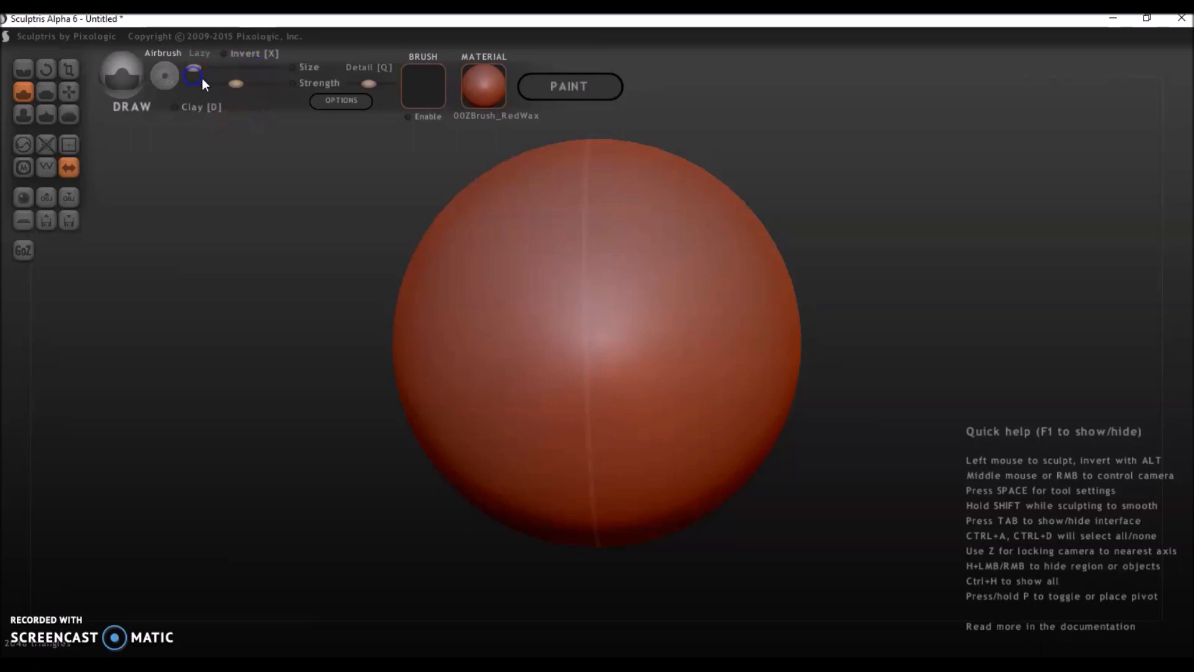
mouse_move(434, 244)
left_mouse_down()
mouse_move(446, 278)
mouse_move(522, 365)
mouse_move(562, 293)
mouse_move(586, 325)
left_mouse_up()
scroll(705, 449, "up", 5)
scroll(701, 440, "down", 5)
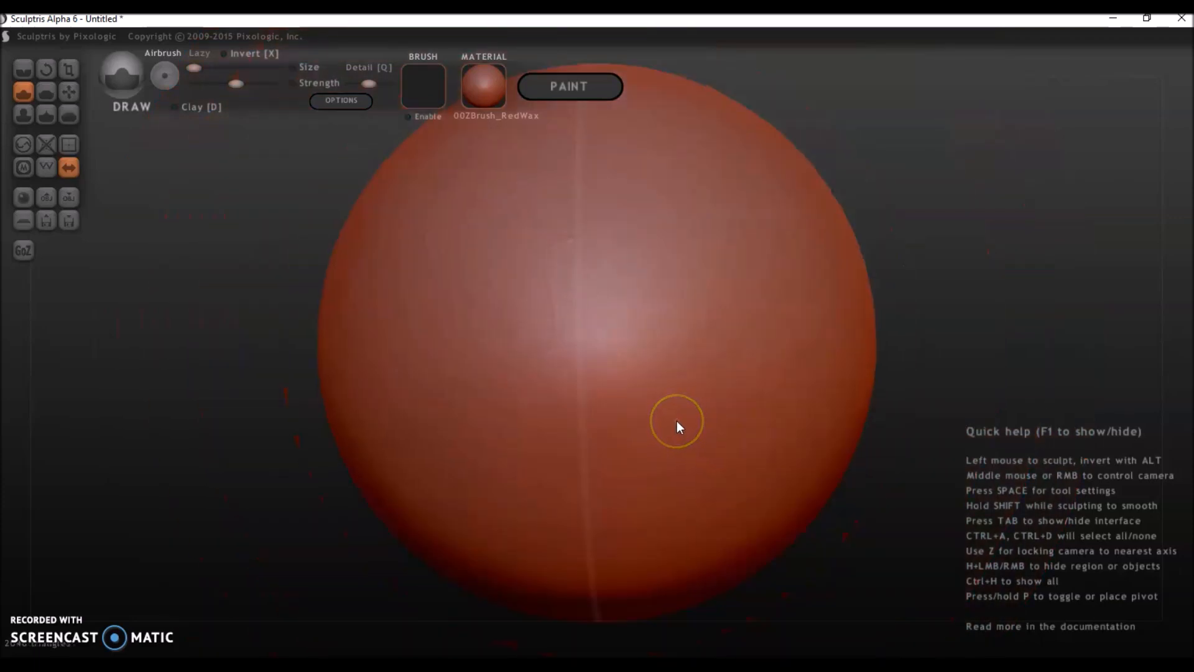
Step: Set the Draw brush to a slightly below medium size and draw thin curved brows and a nose on the sphere
left_click(201, 108)
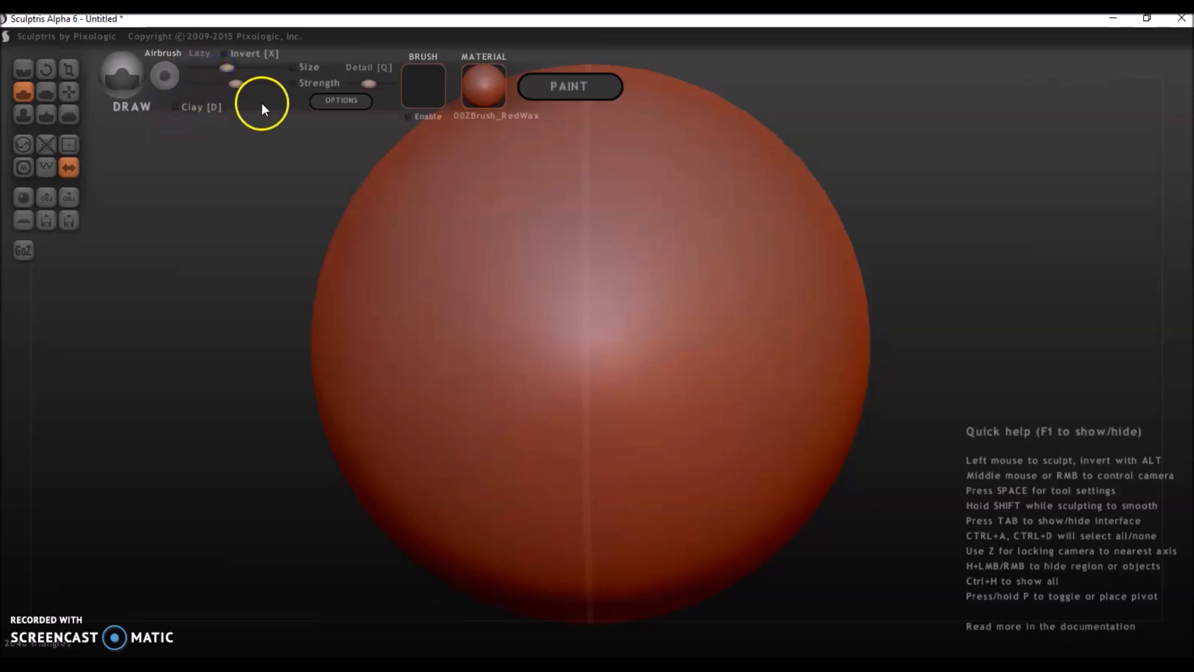
scroll(365, 291, "up", 3)
mouse_move(318, 279)
left_mouse_down()
mouse_move(518, 327)
mouse_move(435, 258)
mouse_move(561, 370)
mouse_move(536, 463)
mouse_move(562, 459)
left_mouse_up()
left_click(236, 214)
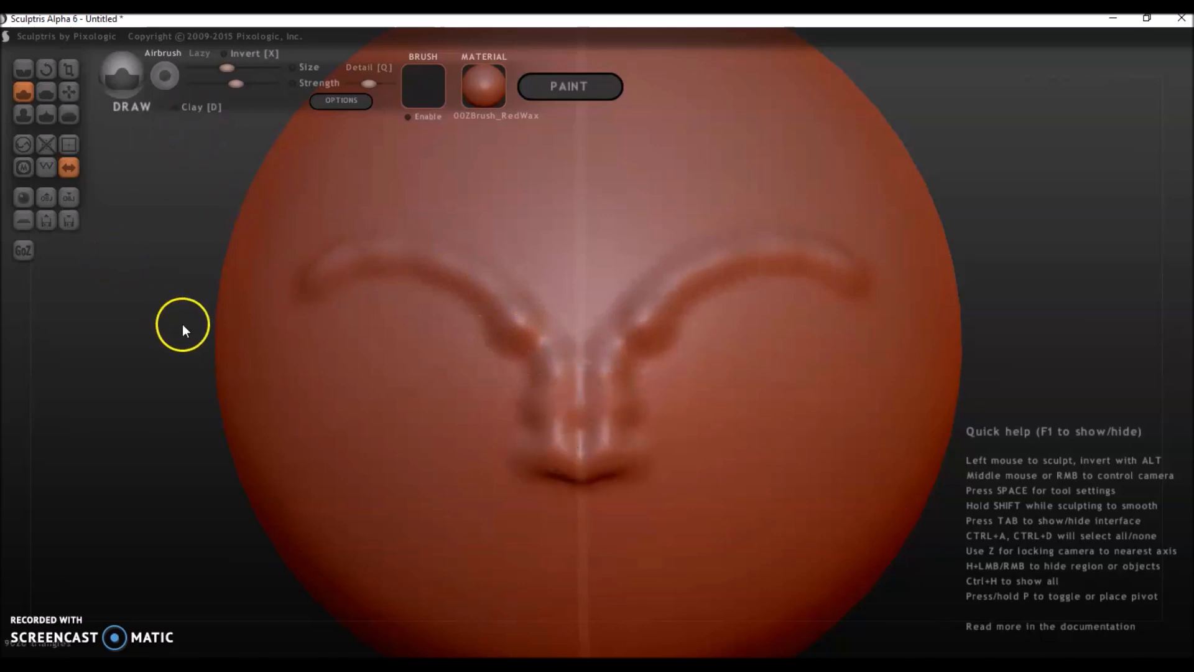
Step: Undo the thin brow and nose strokes
key("ctrl+z")
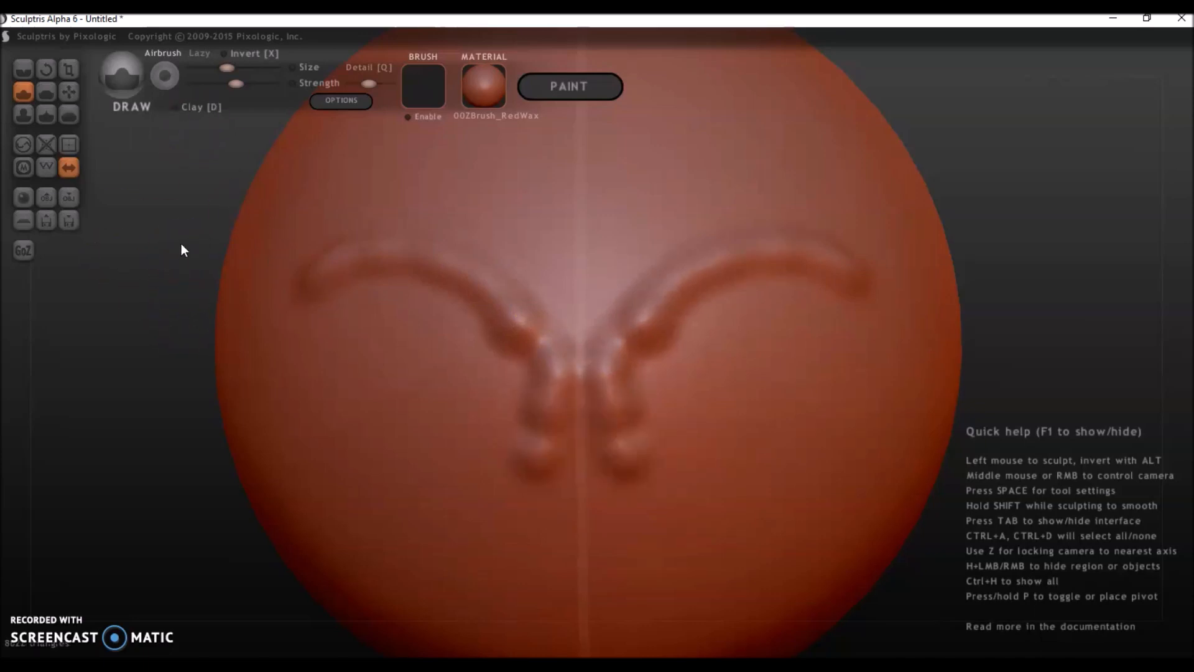
key("ctrl+z")
key("ctrl+z")
key("ctrl+z")
left_click(215, 143)
key("ctrl+z")
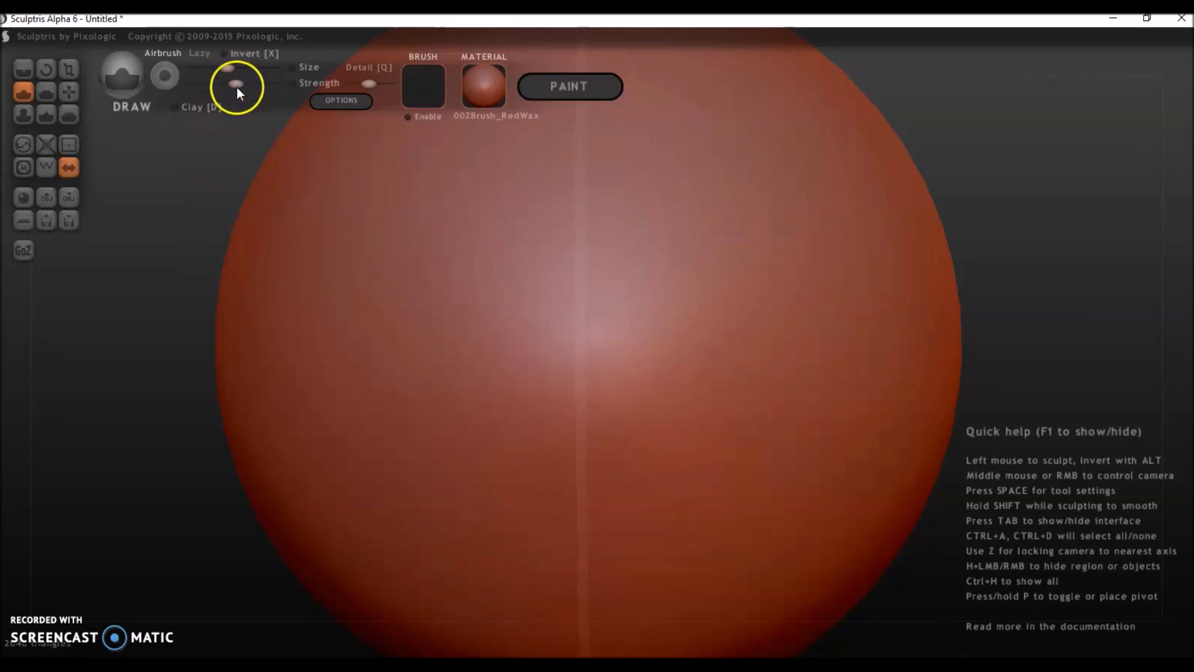
Step: Raise the Draw brush strength to near maximum with a medium size and sculpt thick slanted brows and a round nose
mouse_move(236, 87)
left_mouse_down()
mouse_move(272, 85)
mouse_move(238, 69)
left_mouse_up()
left_click_drag(251, 176, 303, 237)
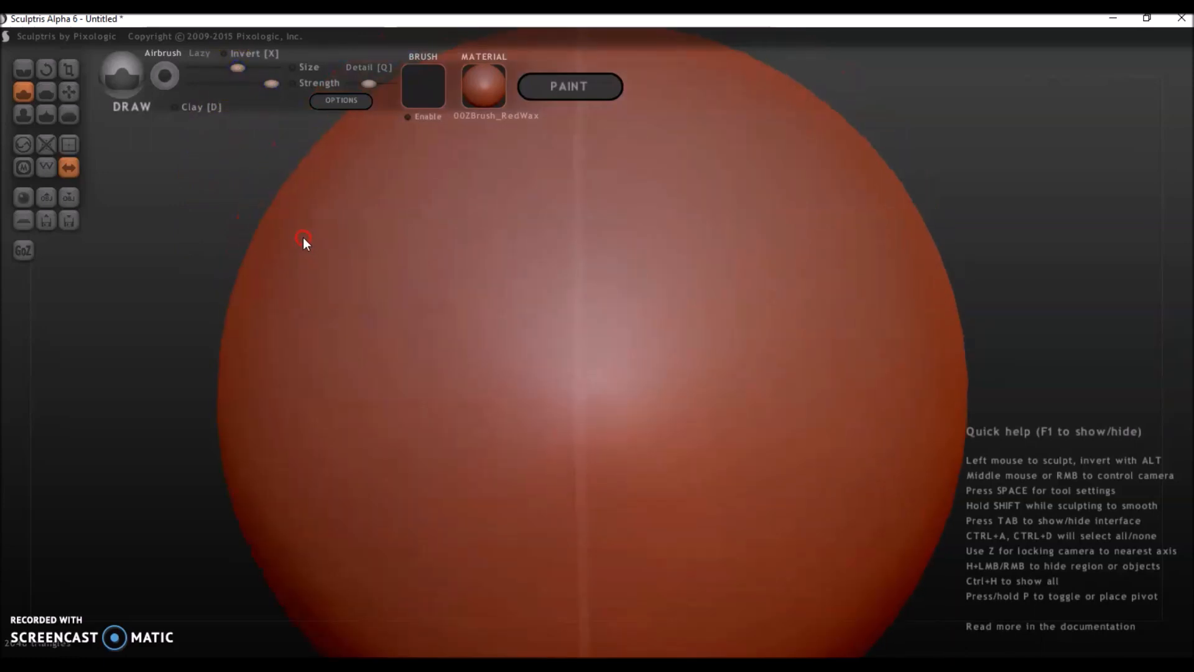
scroll(300, 257, "down", 5)
mouse_move(429, 326)
left_mouse_down()
mouse_move(464, 315)
mouse_move(442, 299)
mouse_move(482, 295)
mouse_move(547, 342)
left_mouse_up()
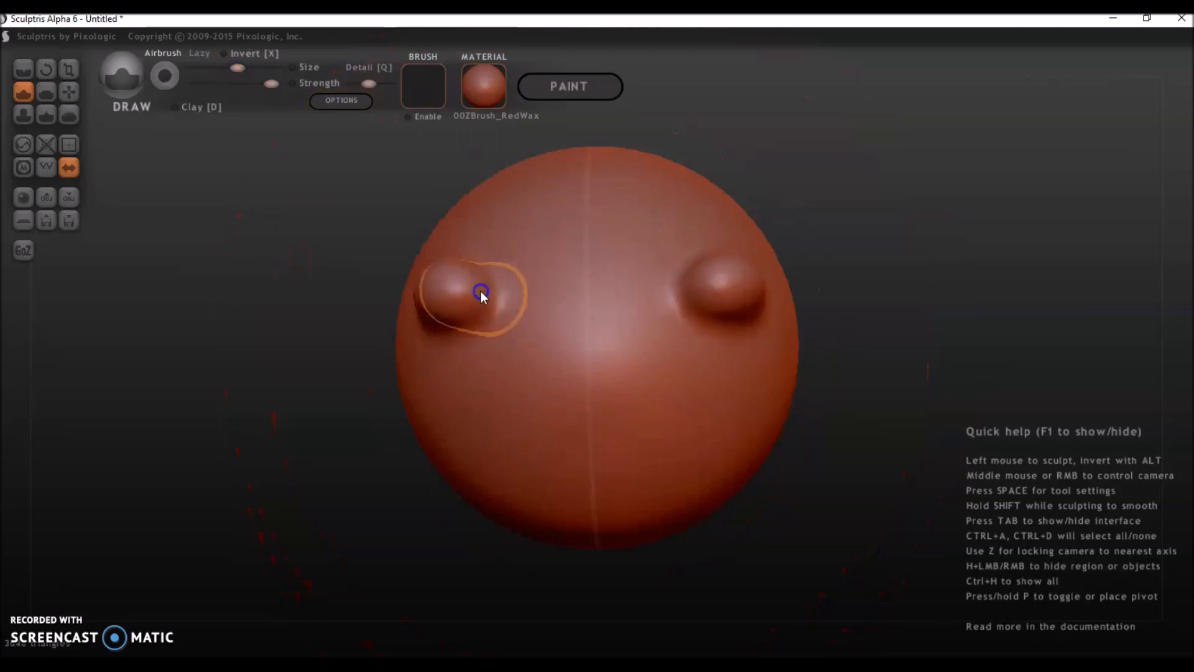
mouse_move(621, 448)
right_mouse_down()
mouse_move(547, 437)
mouse_move(592, 421)
right_mouse_up()
mouse_move(592, 420)
left_mouse_down()
mouse_move(569, 376)
mouse_move(589, 413)
mouse_move(573, 417)
left_mouse_up()
mouse_move(781, 459)
right_mouse_down()
mouse_move(684, 479)
mouse_move(611, 521)
mouse_move(748, 482)
right_mouse_up()
Step: Soften the brows and nose into the sphere using the Smooth brush with a larger size
left_click(69, 116)
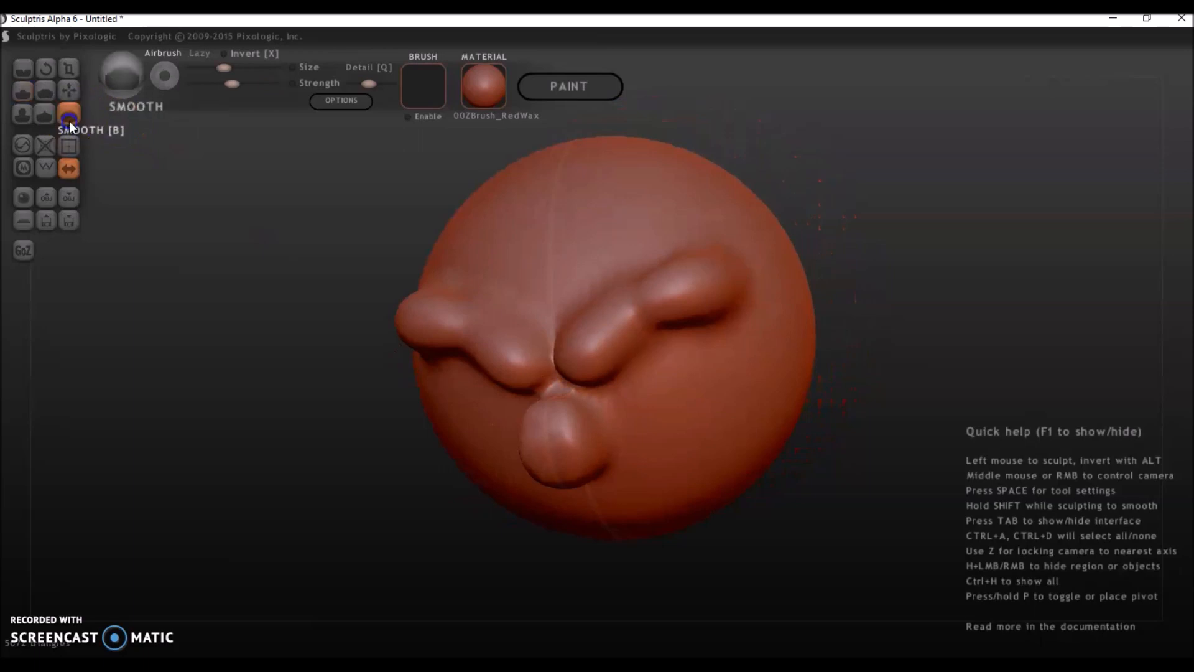
right_click_drag(313, 329, 350, 320)
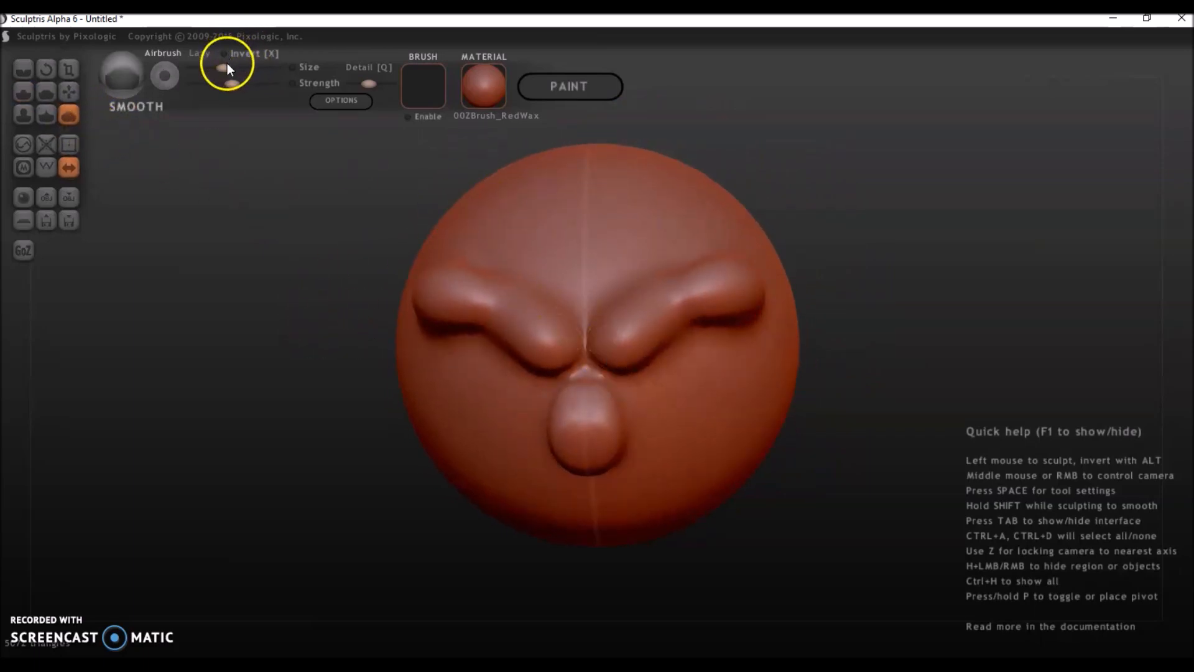
left_click_drag(234, 70, 249, 68)
mouse_move(659, 341)
left_mouse_down()
mouse_move(715, 302)
mouse_move(659, 339)
left_mouse_up()
left_click_drag(599, 404, 597, 394)
mouse_move(785, 418)
right_mouse_down()
mouse_move(578, 449)
mouse_move(601, 341)
mouse_move(707, 235)
mouse_move(685, 235)
mouse_move(801, 357)
mouse_move(693, 336)
right_mouse_up()
mouse_move(328, 423)
right_mouse_down()
mouse_move(449, 382)
mouse_move(386, 380)
right_mouse_up()
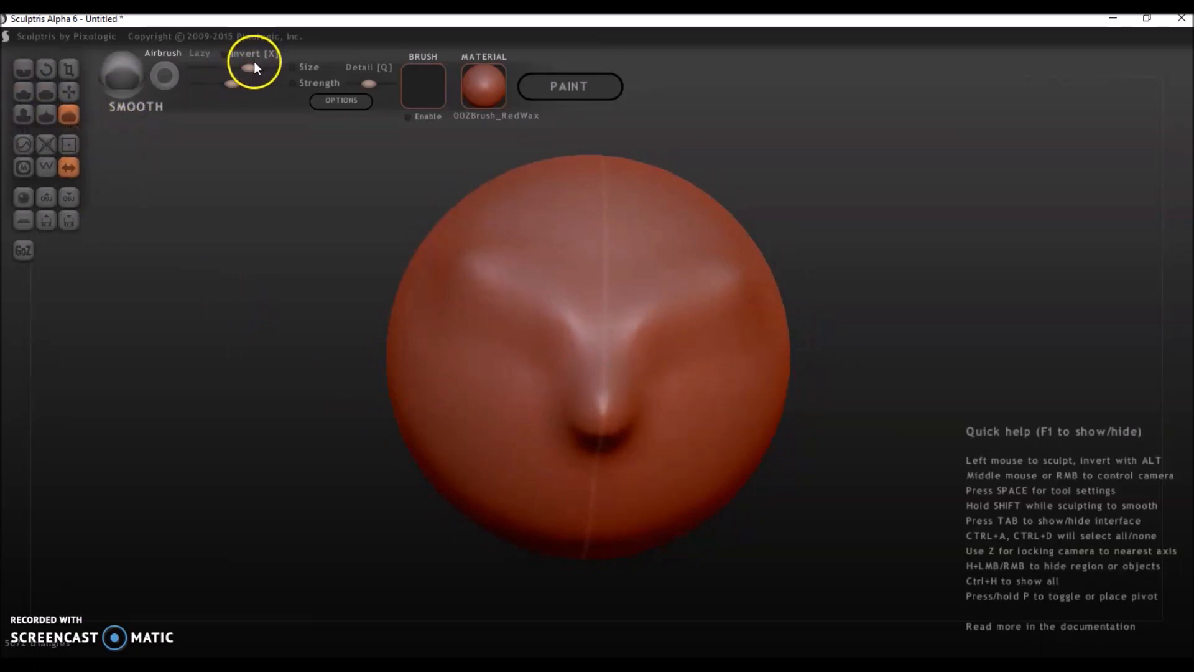
Step: Try flattening the brows and nose with a smaller Smooth brush at near-maximum strength
left_click_drag(249, 69, 228, 70)
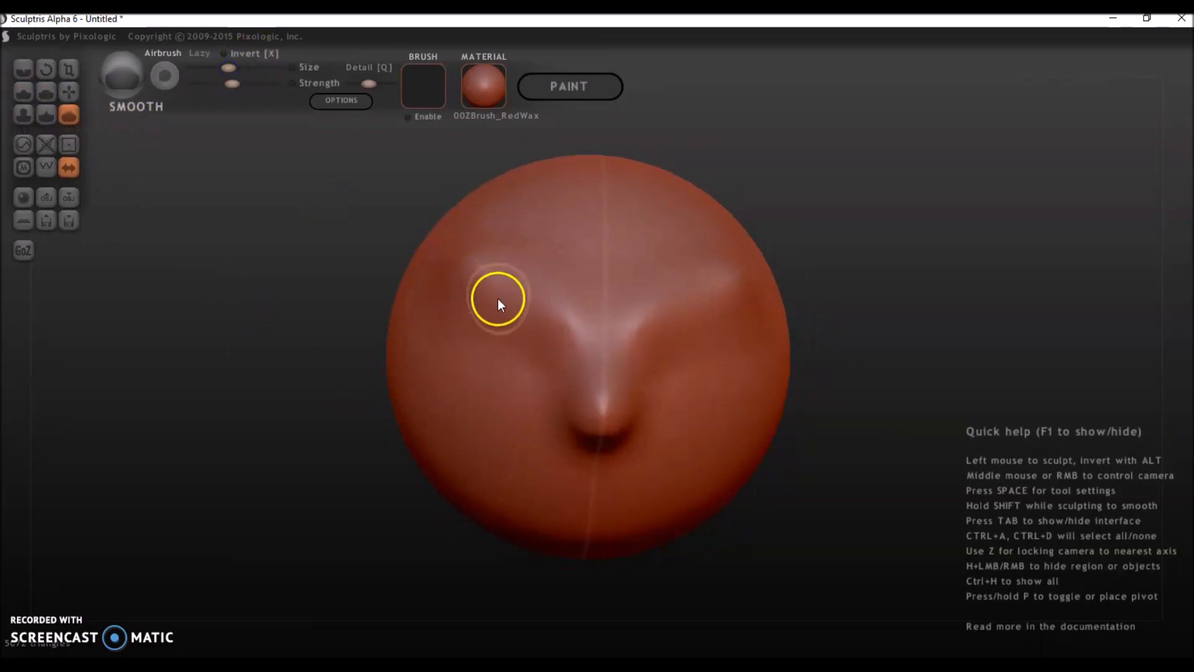
left_click_drag(245, 82, 272, 87)
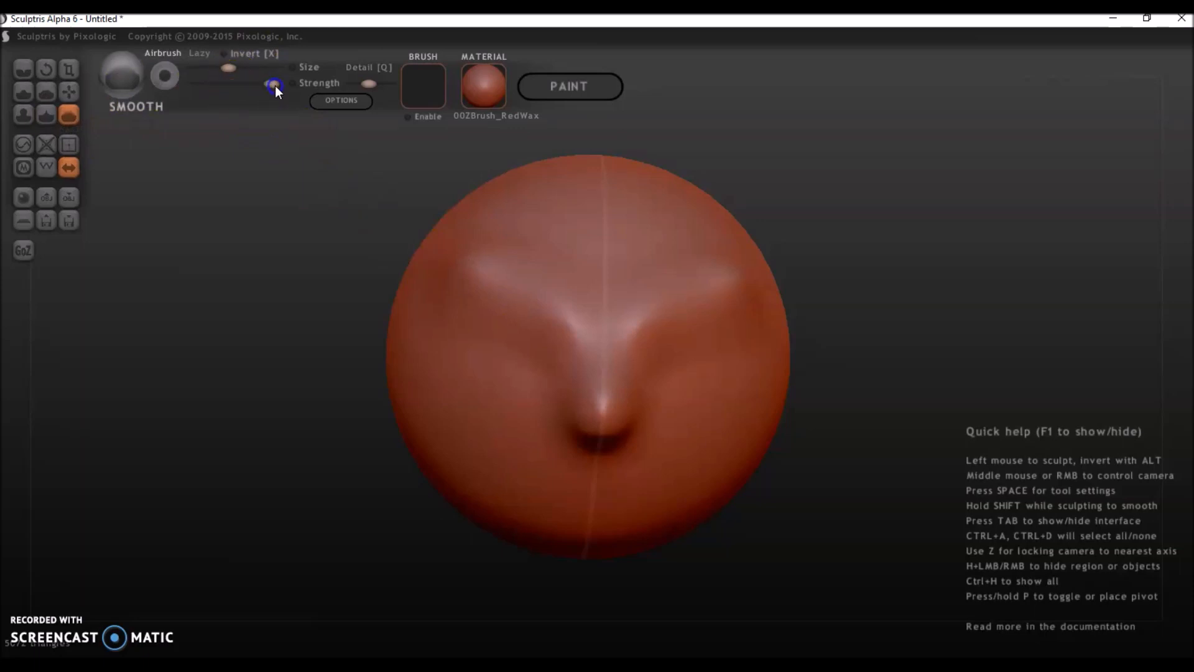
mouse_move(603, 403)
left_mouse_down()
mouse_move(608, 365)
mouse_move(633, 412)
mouse_move(603, 441)
mouse_move(482, 276)
mouse_move(620, 329)
left_mouse_up()
left_click_drag(378, 378, 298, 360)
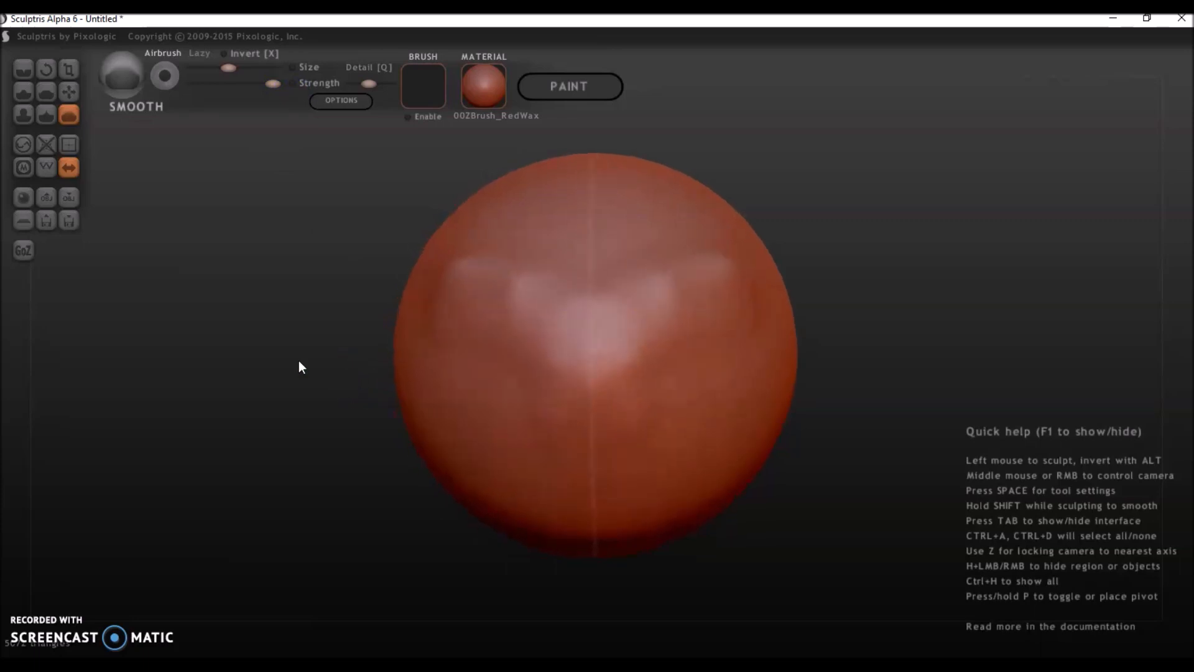
Step: Try a small Draw brush with a dot below the brow and a diagonal stroke across the centre line
left_click(22, 95)
left_click_drag(238, 67, 212, 67)
left_click(469, 294)
left_click_drag(519, 308, 642, 390)
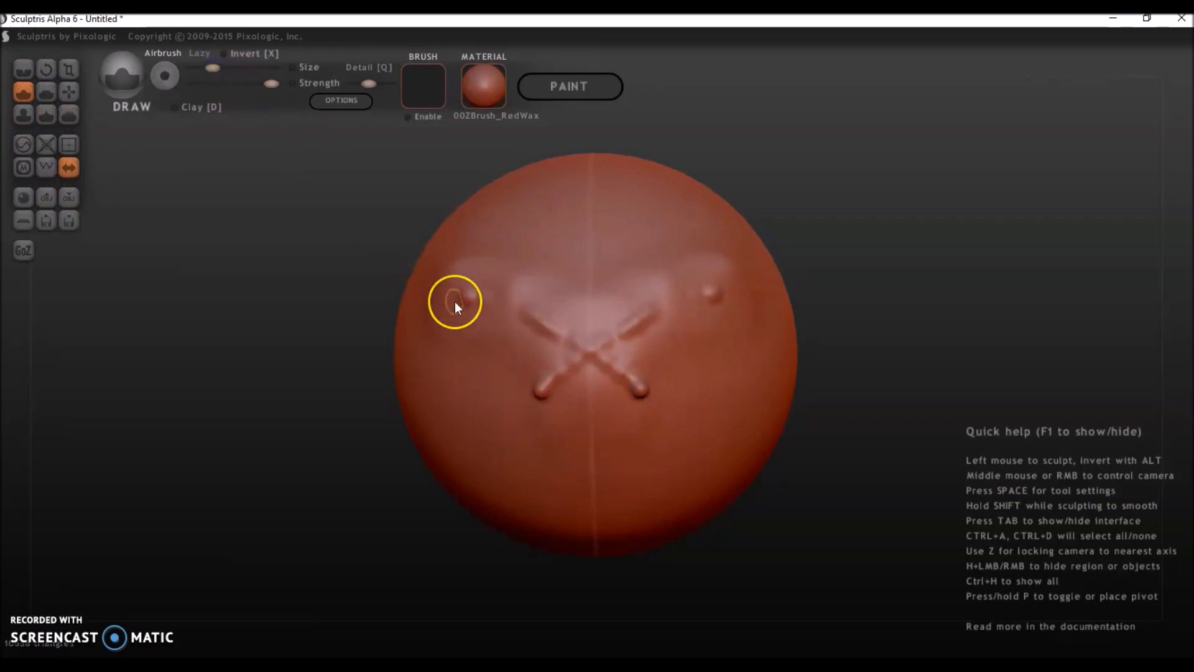
Step: Undo the small Draw strokes and the strong smoothing of the brows and nose
key("ctrl+z")
key("ctrl+z")
key("ctrl+z")
key("ctrl+z")
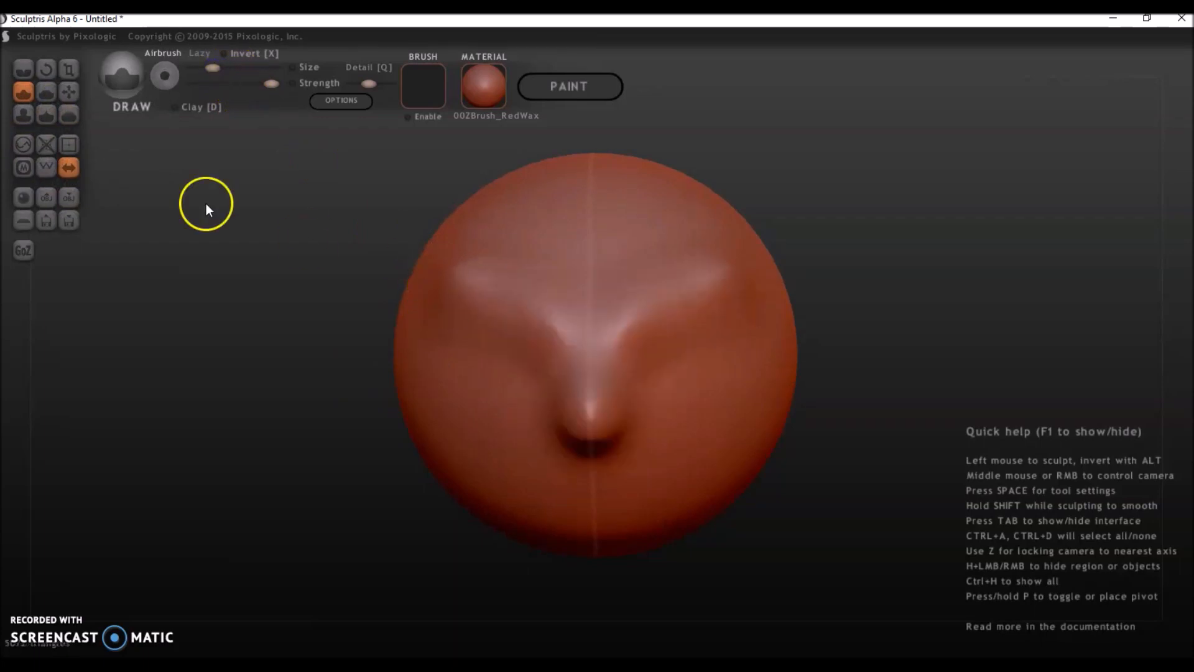
Step: Thicken the nose and brow ridges with the Inflate brush
left_click(21, 112)
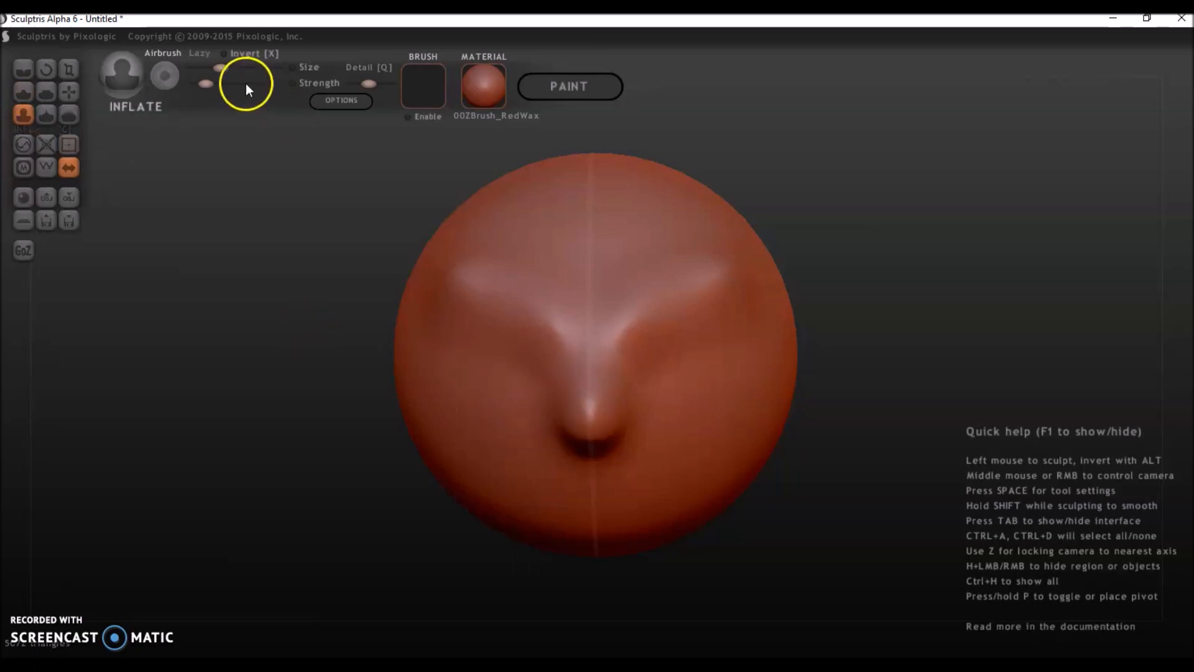
left_click(600, 417)
mouse_move(597, 418)
left_mouse_down()
mouse_move(608, 363)
mouse_move(645, 310)
mouse_move(701, 298)
mouse_move(629, 330)
mouse_move(691, 302)
mouse_move(577, 433)
mouse_move(592, 412)
left_mouse_up()
right_click_drag(592, 412, 661, 459)
Step: Sculpt the cheeks, mouth and chin with the Draw brush at medium size and strength
left_click(29, 178)
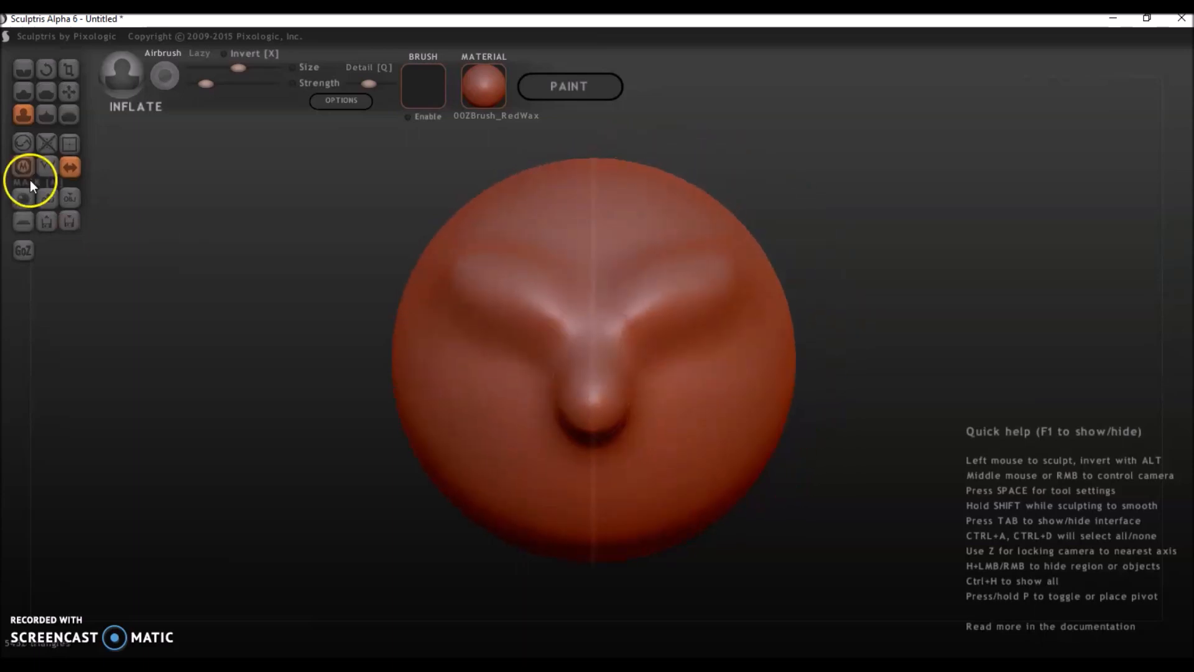
left_click(24, 100)
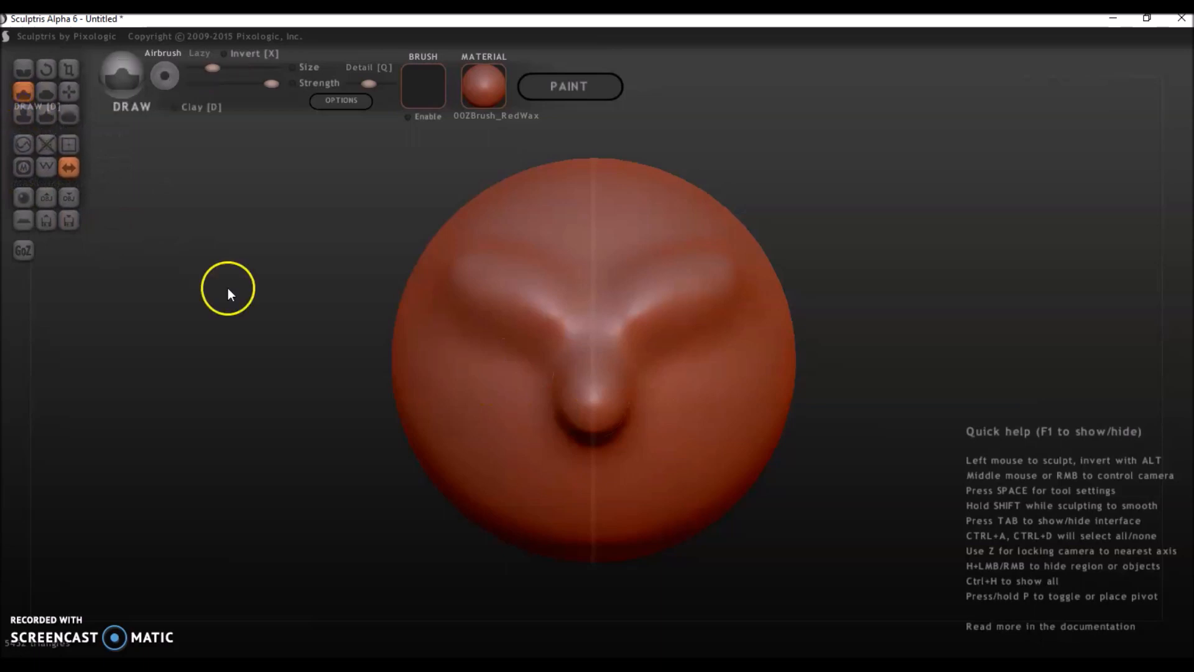
left_click_drag(213, 68, 234, 67)
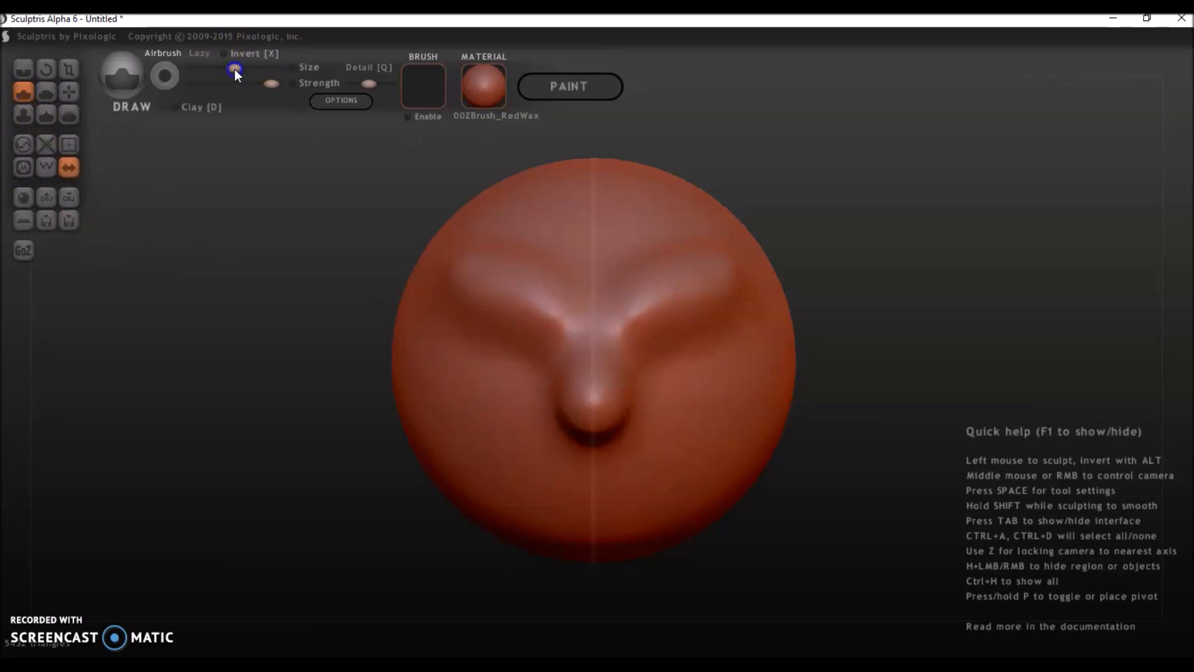
left_click_drag(484, 415, 499, 462)
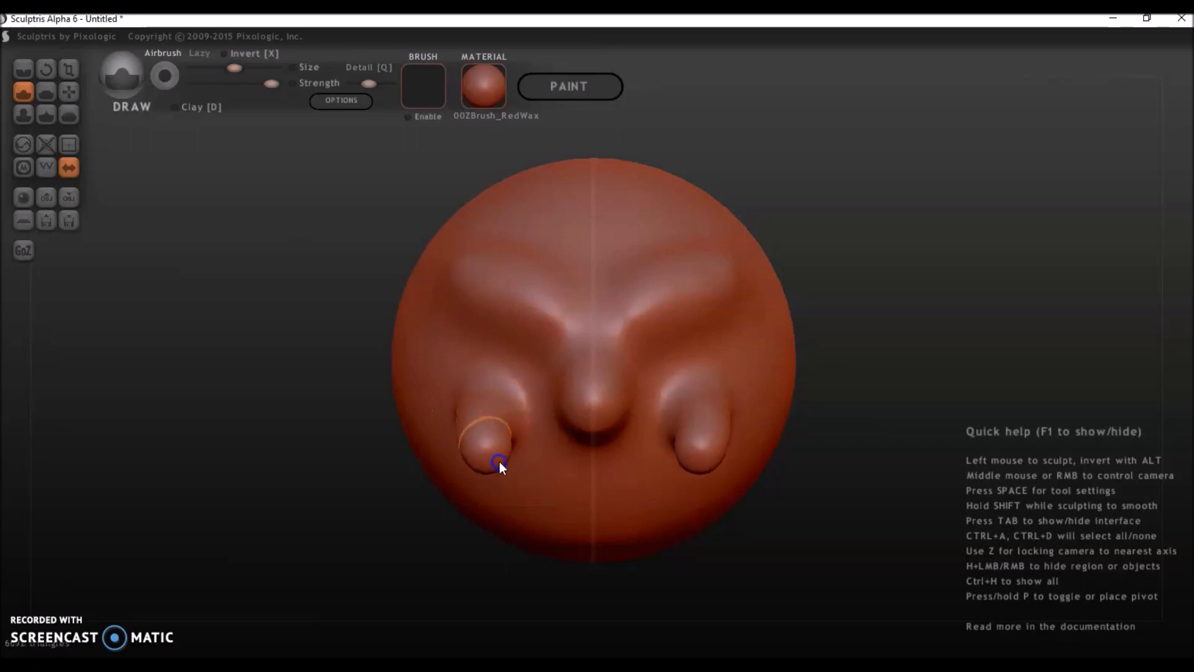
key("ctrl+z")
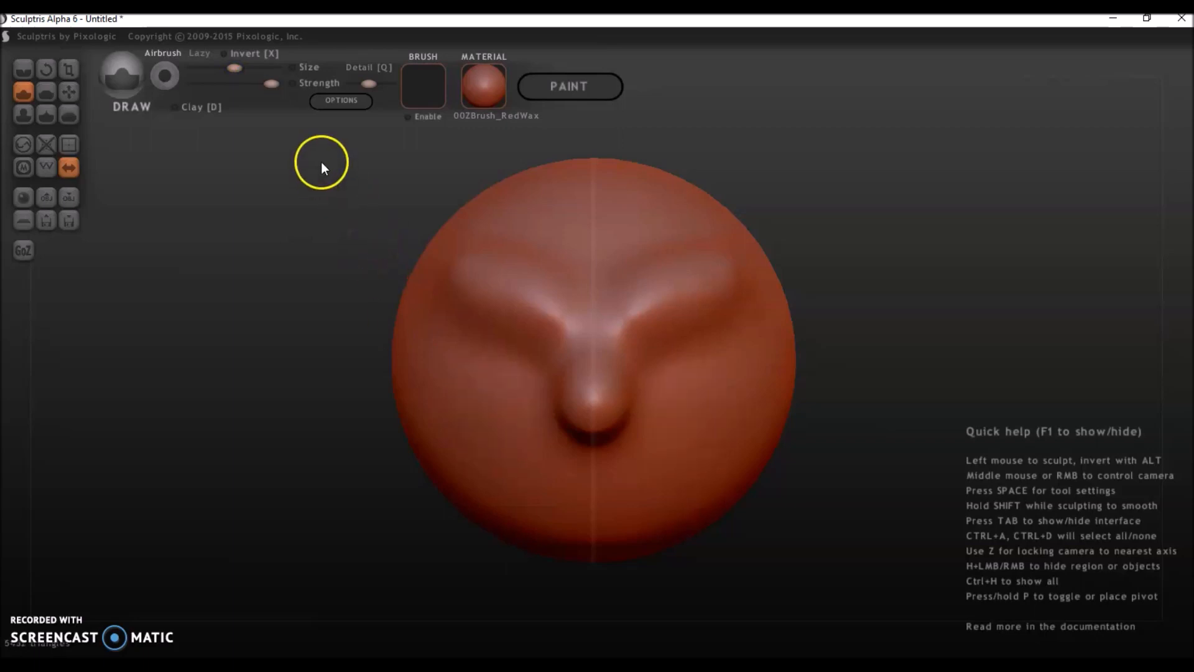
left_click_drag(277, 80, 218, 77)
mouse_move(492, 376)
left_mouse_down()
mouse_move(476, 386)
mouse_move(481, 413)
mouse_move(499, 434)
mouse_move(510, 491)
left_mouse_up()
mouse_move(465, 399)
left_mouse_down()
mouse_move(546, 512)
mouse_move(570, 474)
mouse_move(610, 467)
mouse_move(635, 479)
mouse_move(688, 435)
left_mouse_up()
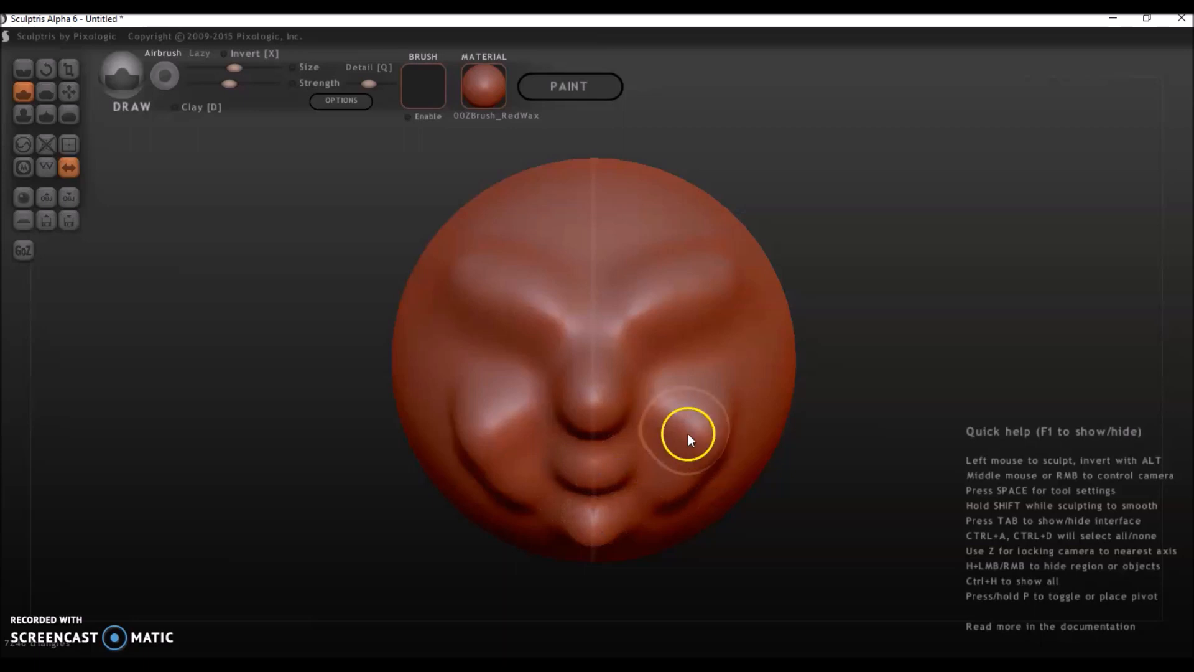
Step: Smooth the cheeks and the jaw area around the mouth and chin
left_click(69, 115)
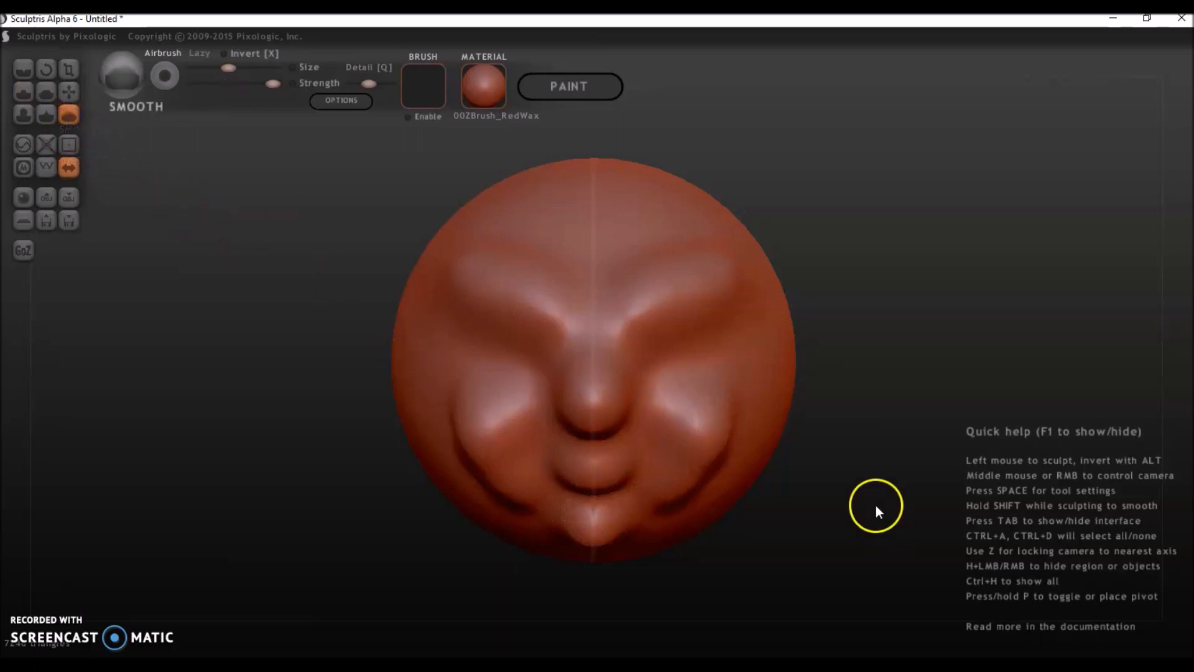
mouse_move(855, 474)
right_mouse_down()
mouse_move(770, 490)
mouse_move(804, 495)
mouse_move(823, 452)
mouse_move(834, 483)
right_mouse_up()
mouse_move(715, 443)
left_mouse_down()
mouse_move(715, 483)
mouse_move(699, 419)
mouse_move(645, 560)
mouse_move(641, 536)
left_mouse_up()
right_click(774, 396)
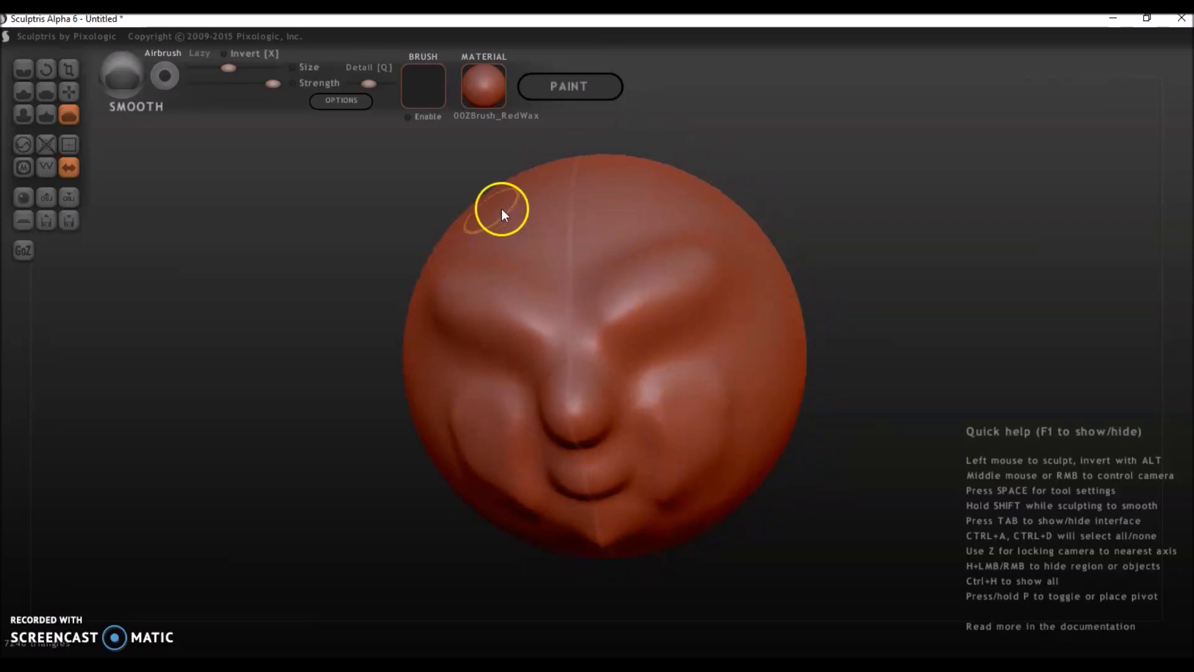
Step: Enlarge the Smooth brush and wear down the sides of the head and the jaw into a narrower face shape
left_click_drag(234, 75, 254, 75)
right_click_drag(717, 305, 741, 346)
mouse_move(741, 346)
left_mouse_down()
mouse_move(778, 366)
mouse_move(739, 334)
mouse_move(799, 413)
mouse_move(777, 292)
left_mouse_up()
right_click_drag(777, 292, 857, 293)
left_click_drag(762, 299, 730, 483)
right_click_drag(730, 483, 744, 407)
mouse_move(744, 407)
left_mouse_down()
mouse_move(635, 541)
mouse_move(607, 553)
left_mouse_up()
Step: Carve symmetrical eye outlines beneath the brows with the Crease brush
left_click(80, 103)
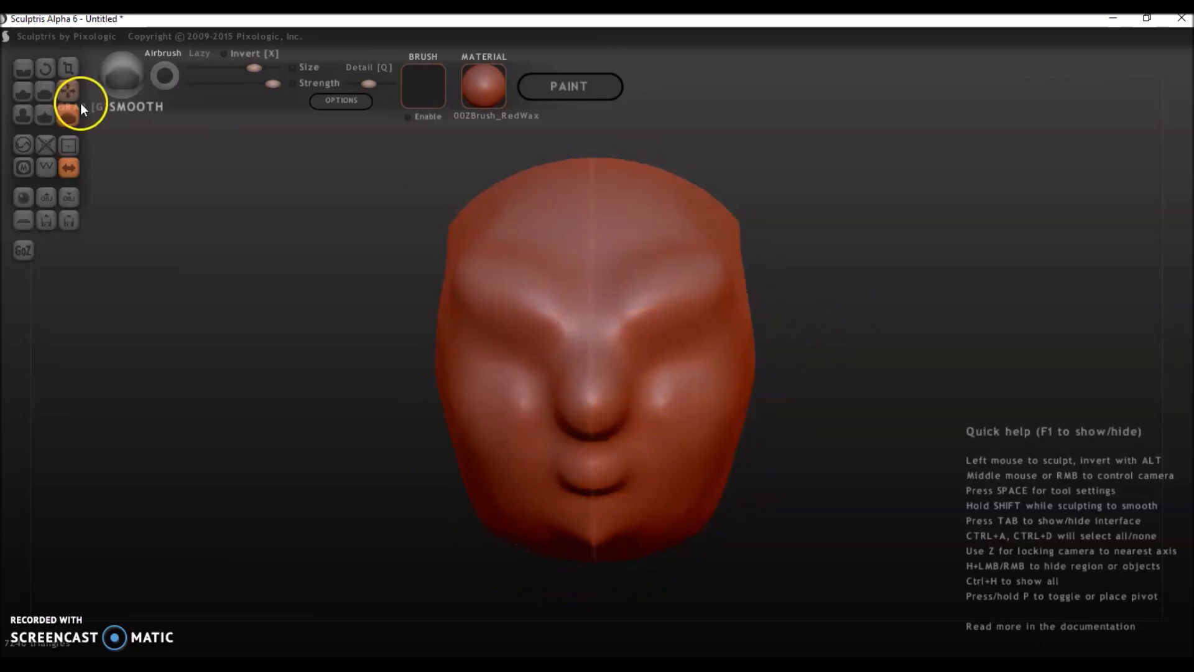
left_click(18, 70)
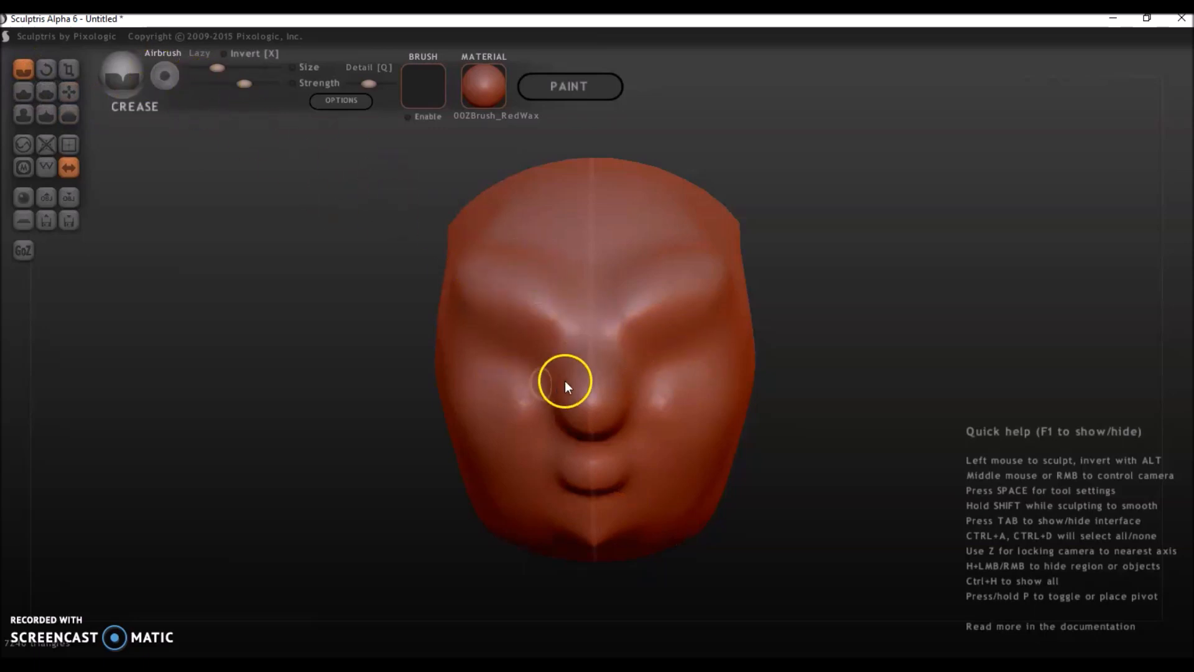
mouse_move(616, 328)
left_mouse_down()
mouse_move(620, 339)
mouse_move(718, 333)
mouse_move(699, 362)
mouse_move(646, 350)
left_mouse_up()
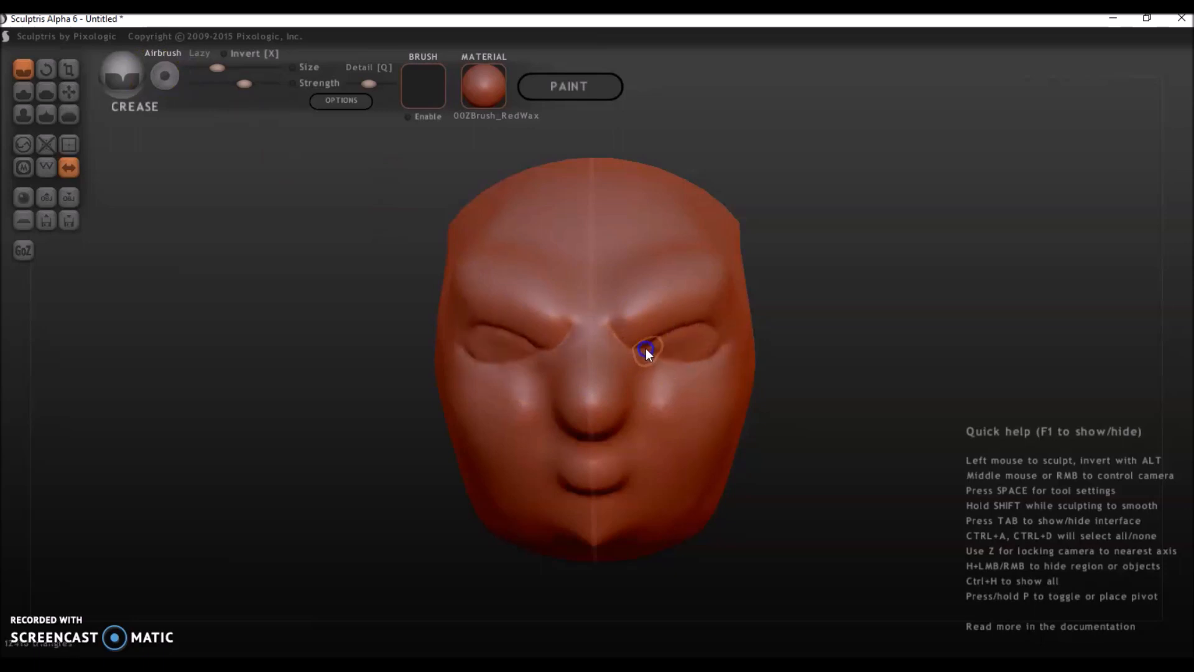
Step: Crease the nostrils, the line between the lips and small dimples beside the mouth corners with the Crease brush
mouse_move(560, 475)
left_mouse_down()
mouse_move(547, 464)
mouse_move(587, 471)
mouse_move(638, 454)
left_mouse_up()
right_click_drag(641, 424, 587, 437)
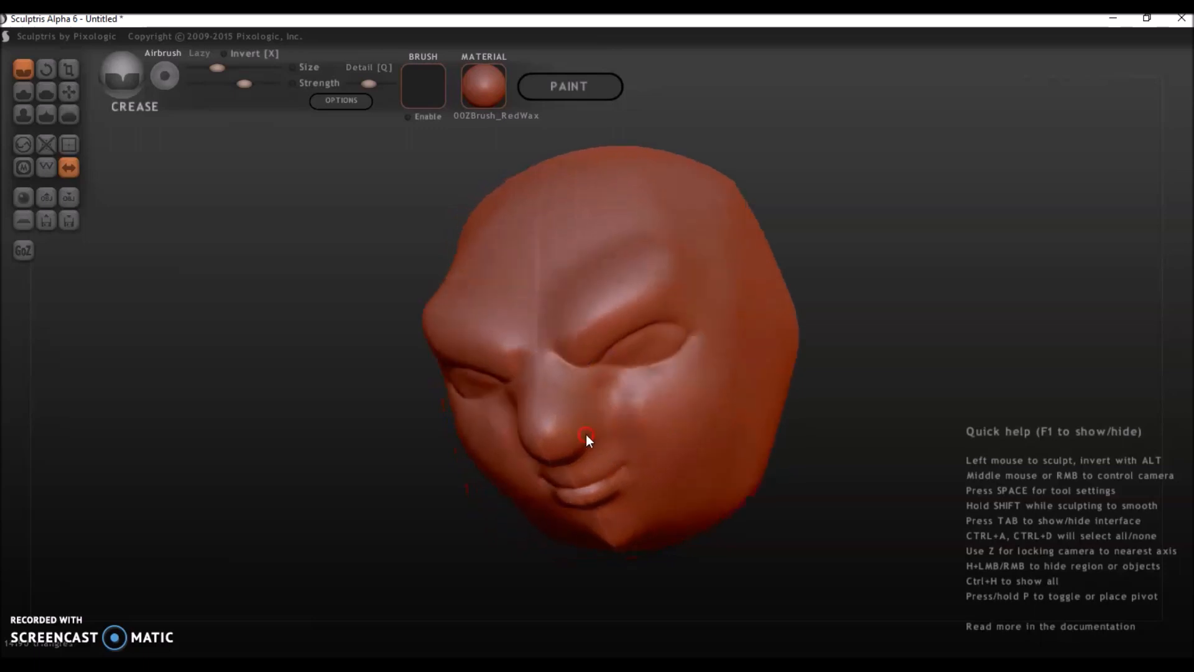
mouse_move(656, 479)
right_mouse_down()
mouse_move(716, 454)
mouse_move(710, 481)
right_mouse_up()
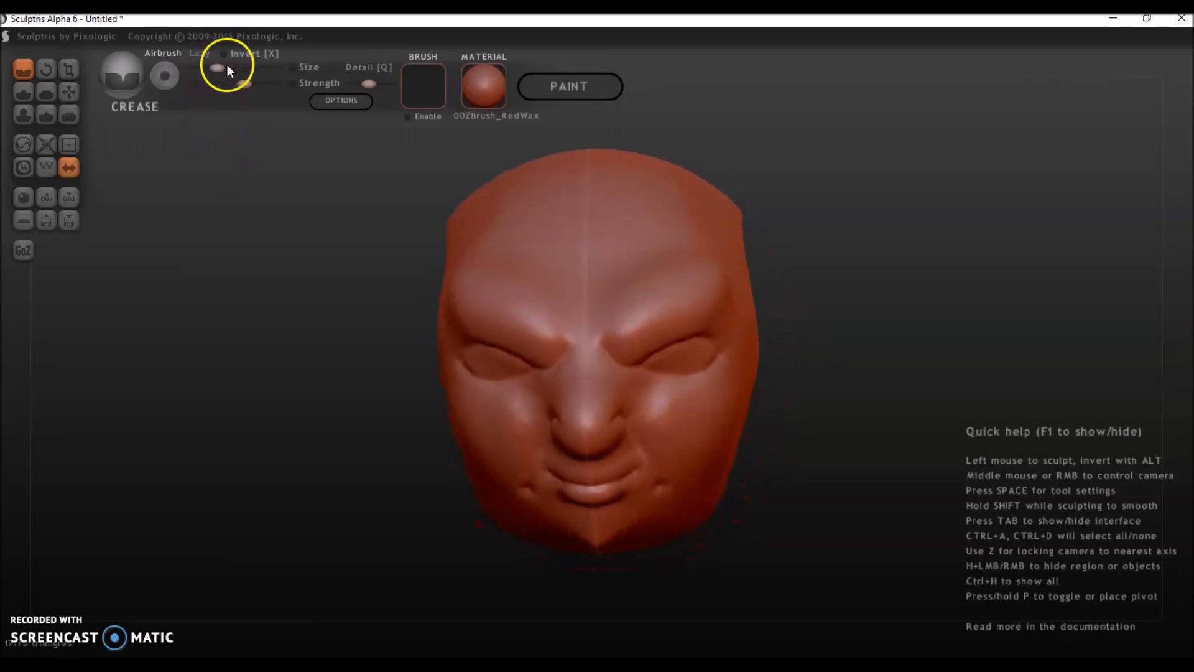
Step: Raise the Crease brush strength and carve folds from the nose down past the mouth and wrinkles beneath the eyes across the cheeks
right_click_drag(657, 403, 631, 403)
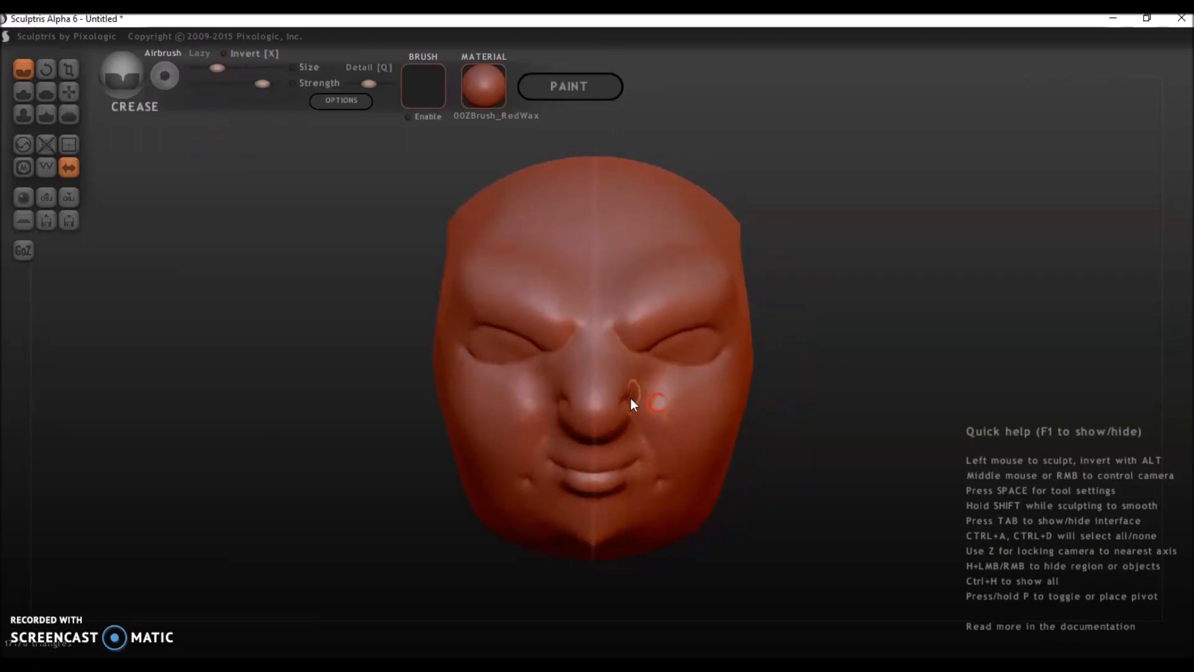
mouse_move(625, 401)
left_mouse_down()
mouse_move(664, 471)
mouse_move(651, 510)
left_mouse_up()
mouse_move(614, 330)
left_mouse_down()
mouse_move(629, 395)
mouse_move(635, 378)
mouse_move(712, 413)
mouse_move(723, 438)
left_mouse_up()
Step: Lower the Smooth brush strength and soften the outer ends of the cheek creases, undoing the overly strong first smoothing
left_click(68, 114)
mouse_move(641, 380)
left_mouse_down()
mouse_move(668, 446)
mouse_move(693, 437)
left_mouse_up()
key("ctrl+z")
key("ctrl+z")
left_click_drag(272, 84, 238, 84)
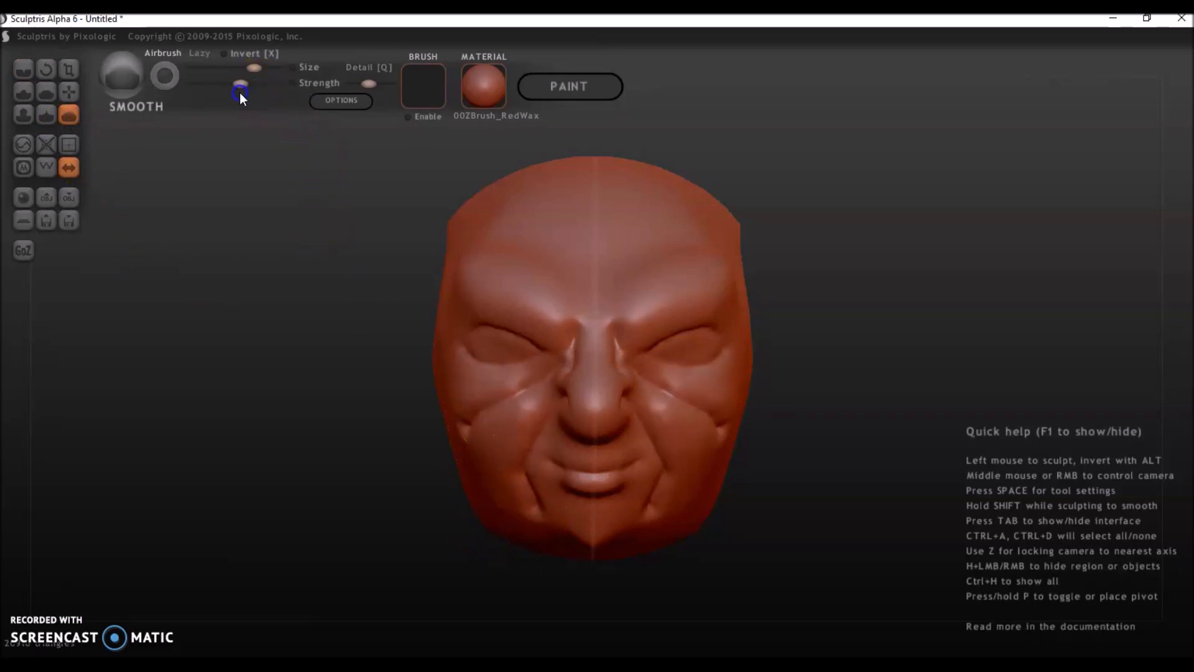
left_click(709, 446)
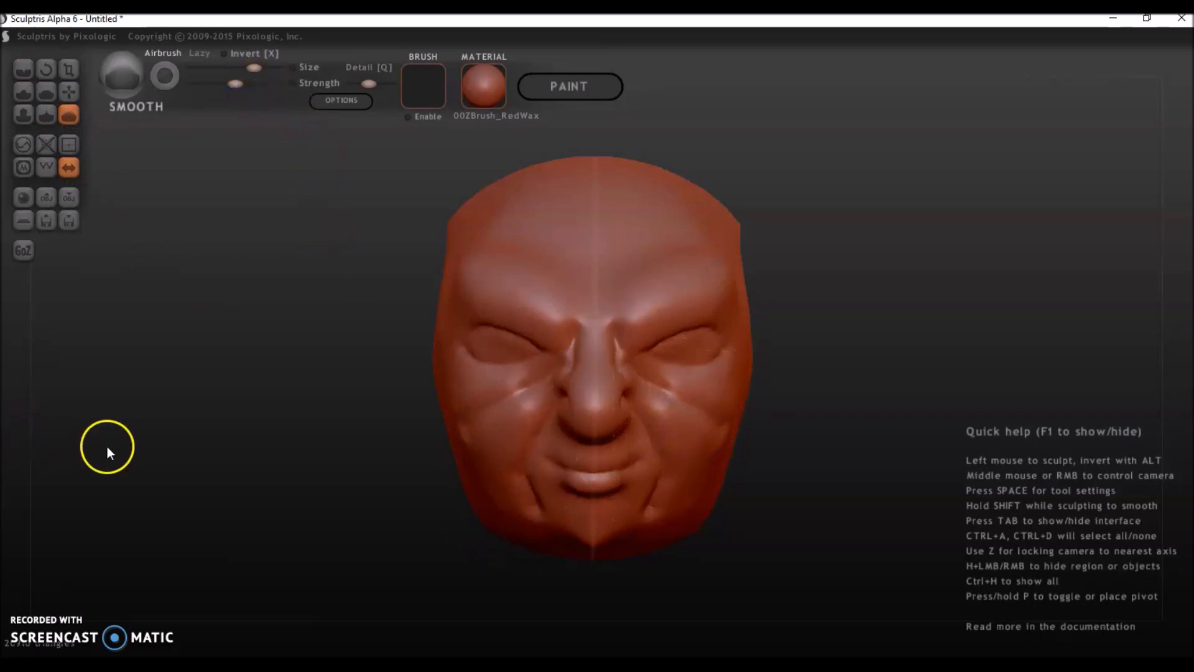
mouse_move(250, 395)
left_mouse_down()
mouse_move(195, 408)
mouse_move(328, 410)
mouse_move(232, 376)
mouse_move(234, 386)
left_mouse_up()
Step: Puff up the chin and the cheeks with the Inflate brush at low strength
left_click(29, 114)
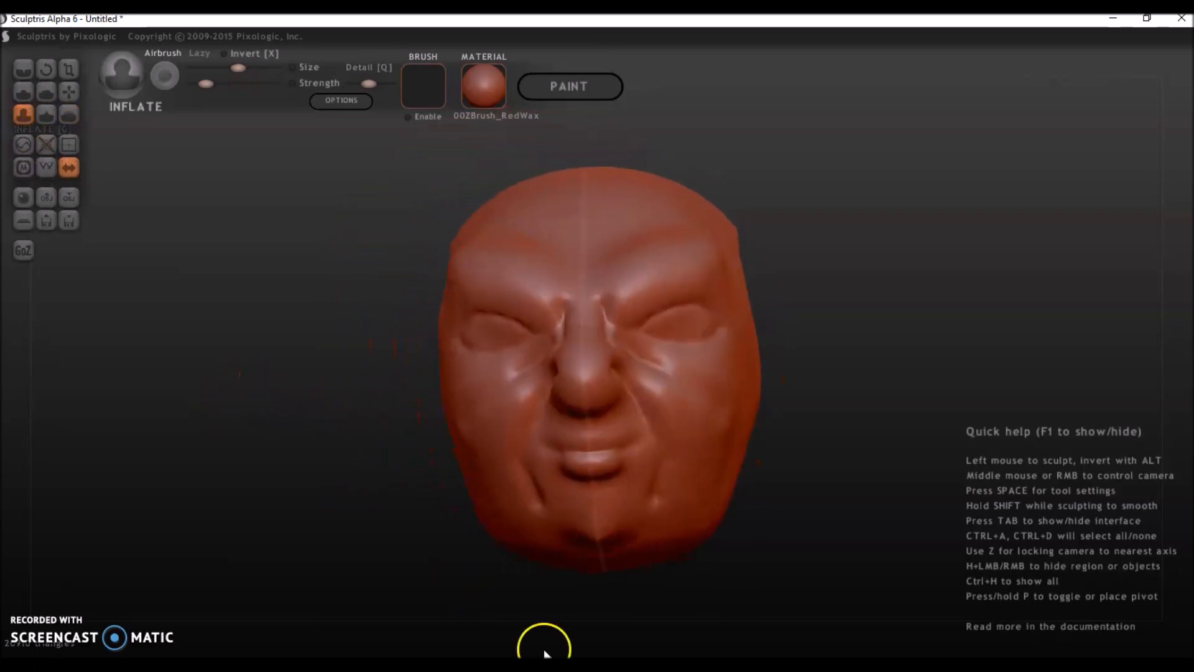
left_click_drag(595, 535, 643, 527)
right_click_drag(644, 527, 645, 542)
left_click(700, 414)
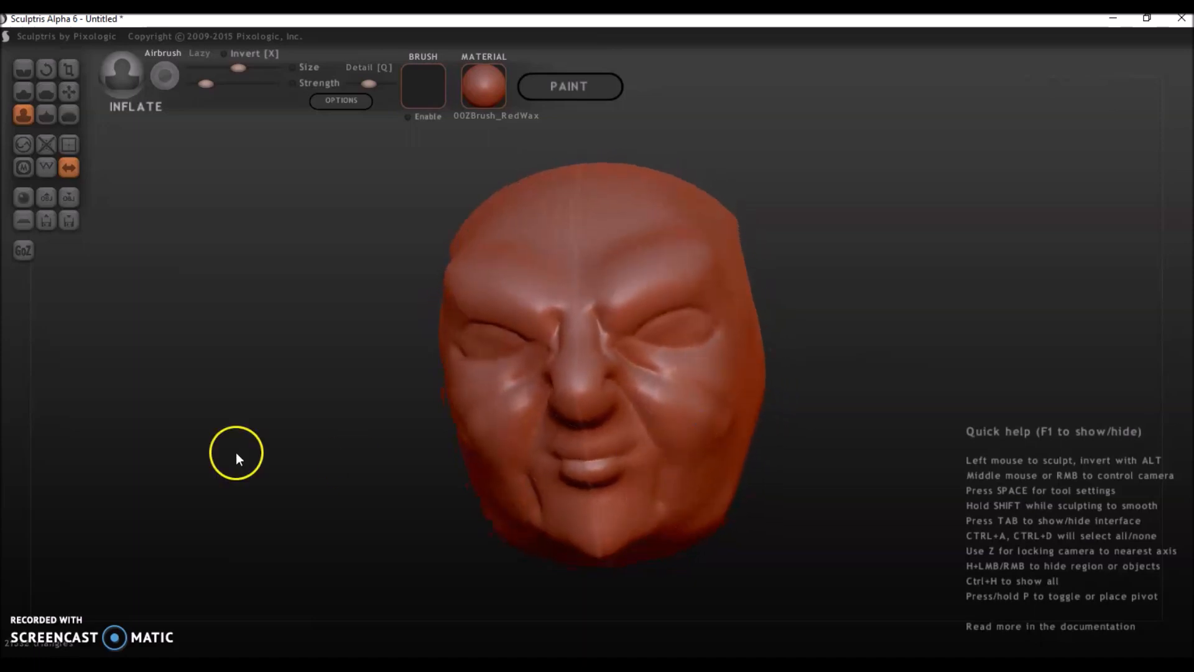
key("z")
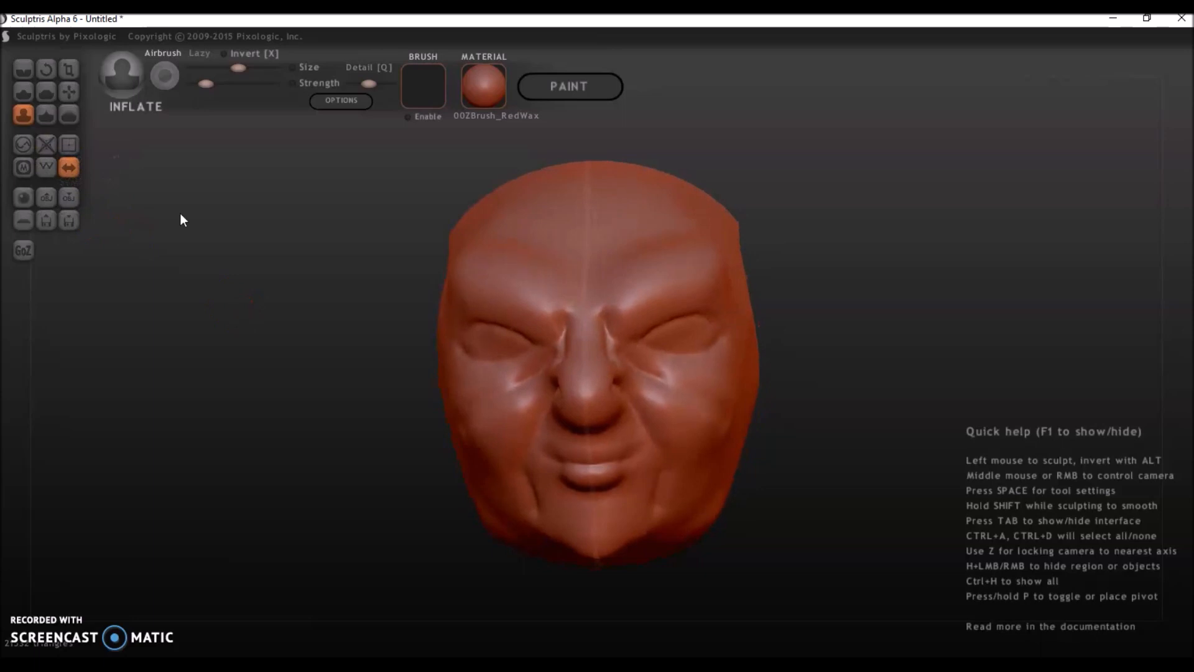
Step: Try pulling long curved horns out of the upper sides of the head with the Grab brush, and undo them
left_click(69, 93)
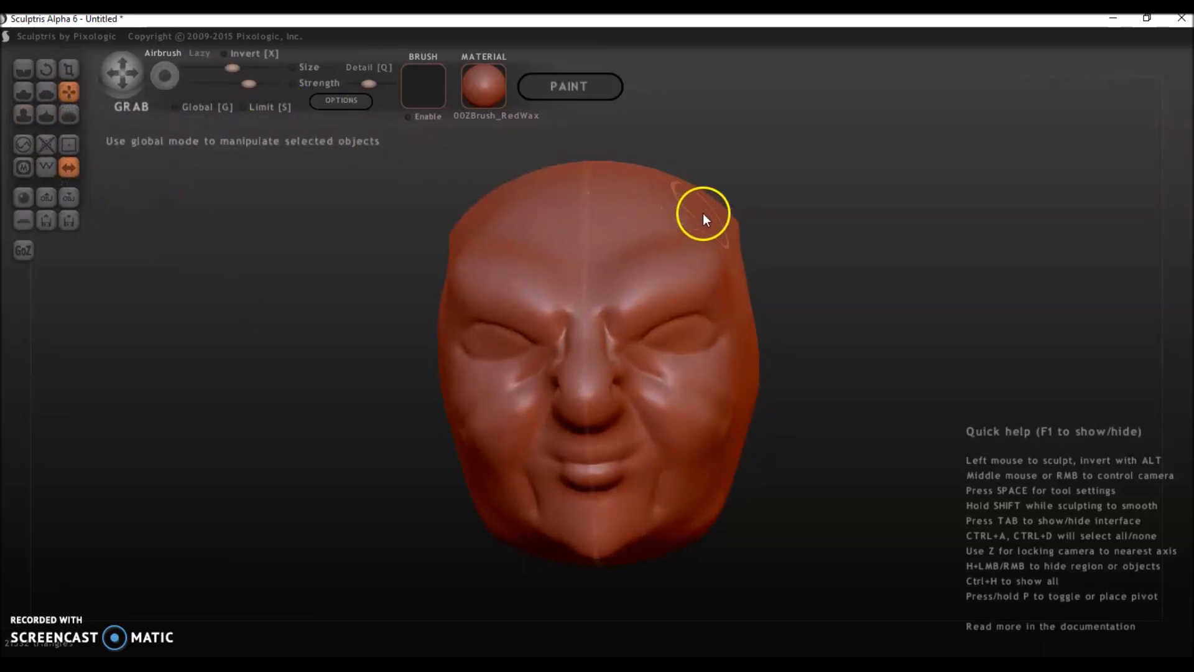
mouse_move(722, 219)
left_mouse_down()
mouse_move(791, 199)
mouse_move(919, 360)
mouse_move(818, 455)
mouse_move(802, 540)
left_mouse_up()
mouse_move(913, 511)
left_mouse_down()
mouse_move(881, 502)
mouse_move(913, 508)
left_mouse_up()
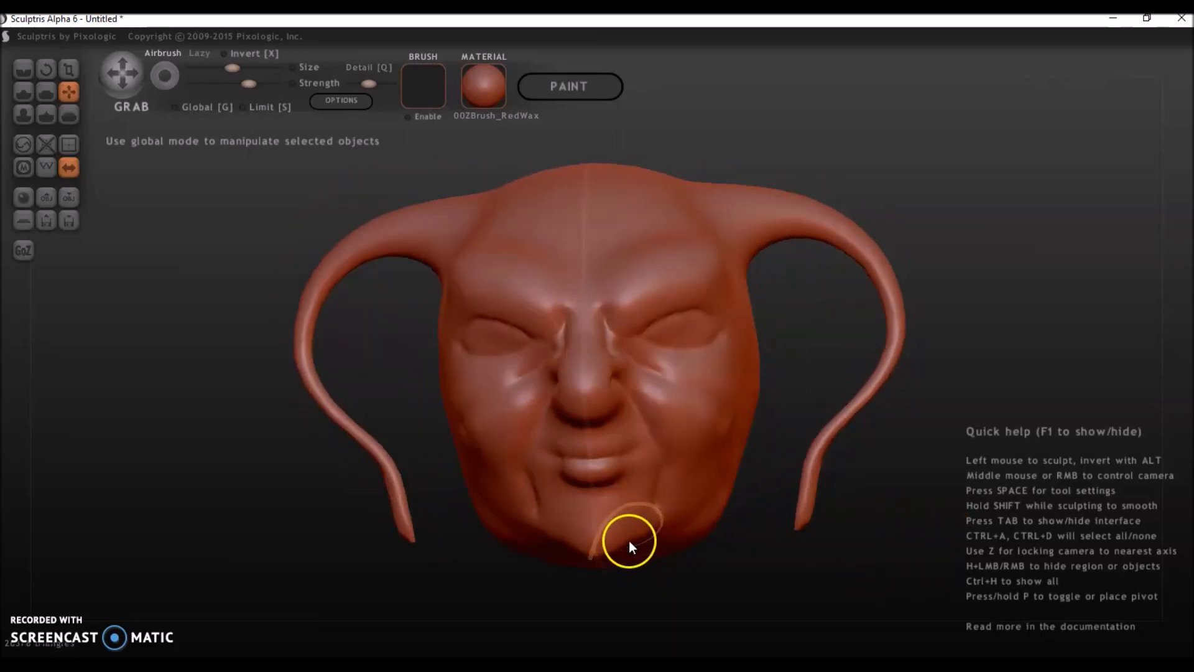
key("ctrl+z")
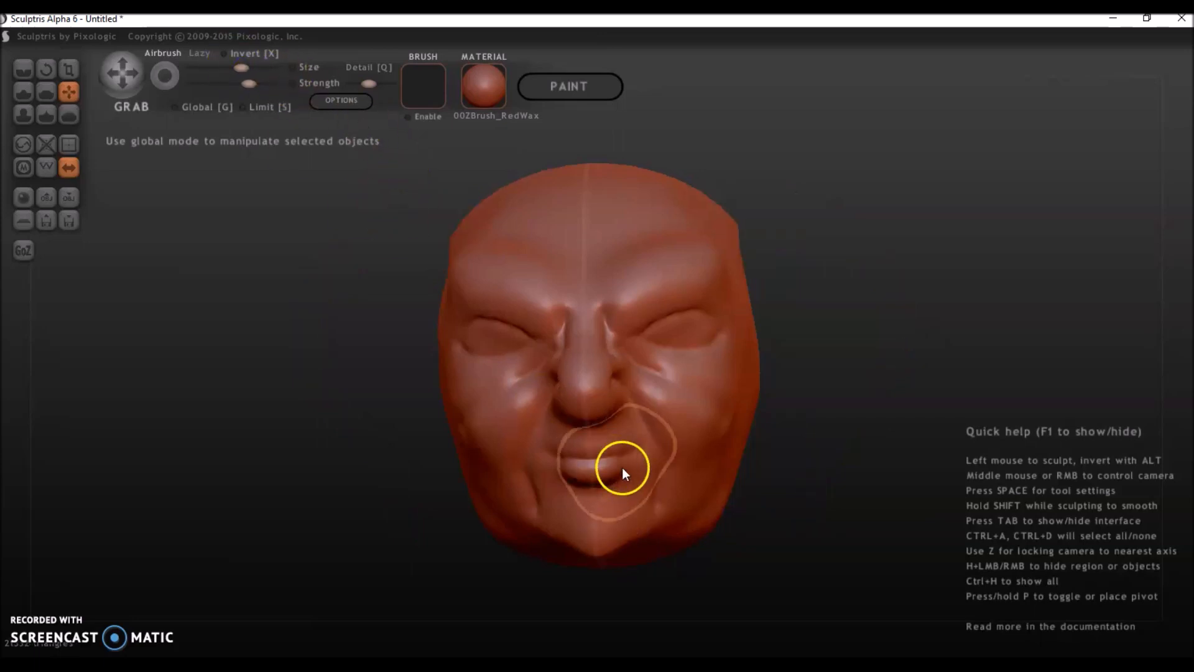
Step: Use an enlarged Grab brush to pull the mouth corners and cheeks upward into a wide grin
mouse_move(663, 453)
left_mouse_down()
mouse_move(678, 438)
mouse_move(651, 459)
mouse_move(617, 456)
mouse_move(648, 446)
left_mouse_up()
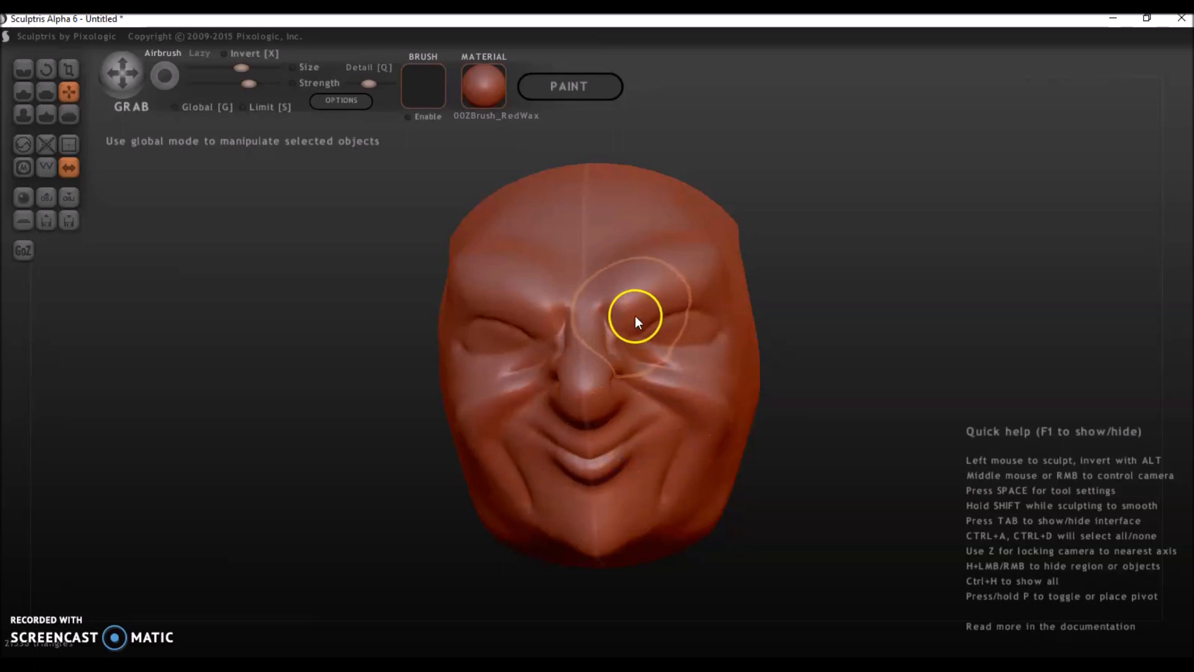
key("ctrl+z")
mouse_move(764, 465)
left_mouse_down()
mouse_move(728, 478)
mouse_move(744, 460)
left_mouse_up()
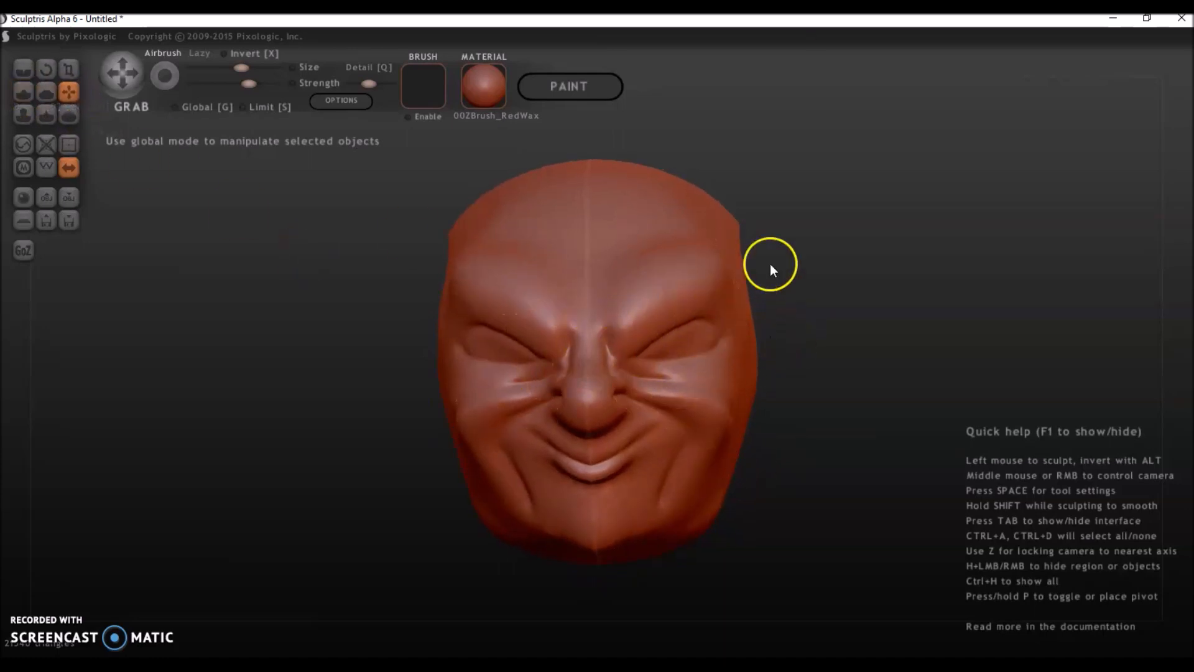
Step: Build up rounded ear bumps on the sides of the head with the Draw brush
right_click_drag(554, 314, 717, 411)
right_click_drag(642, 338, 516, 364)
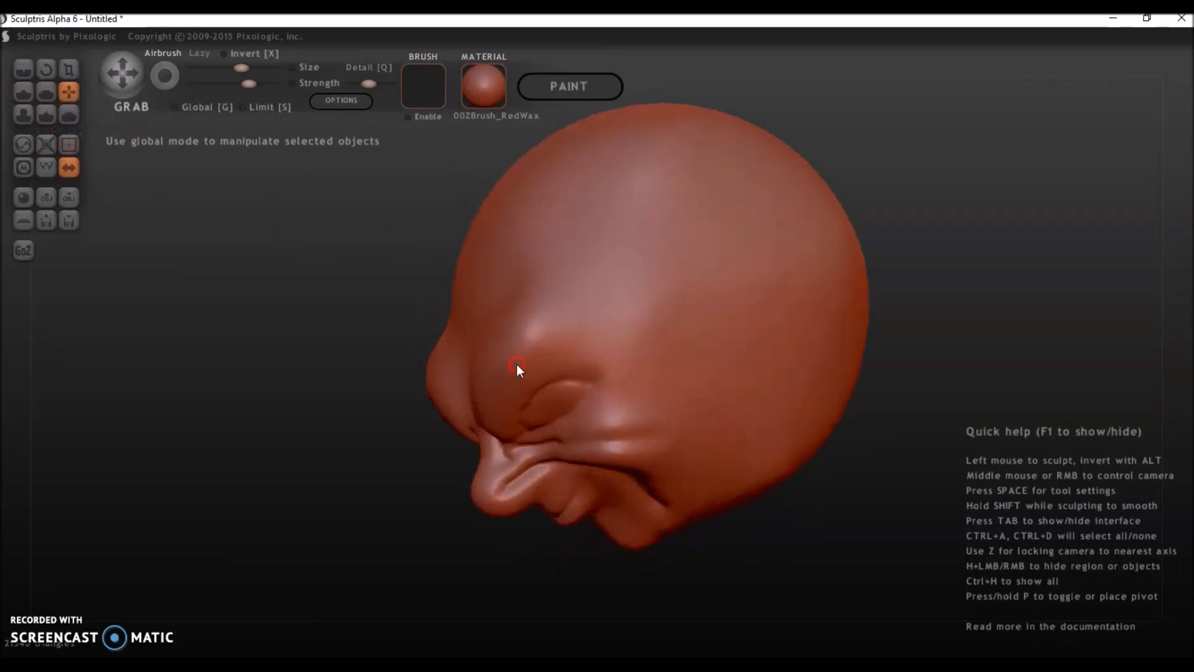
left_click(18, 91)
mouse_move(630, 261)
left_mouse_down()
mouse_move(720, 331)
mouse_move(712, 309)
mouse_move(760, 330)
mouse_move(733, 280)
mouse_move(752, 285)
left_mouse_up()
right_click_drag(753, 286, 858, 322)
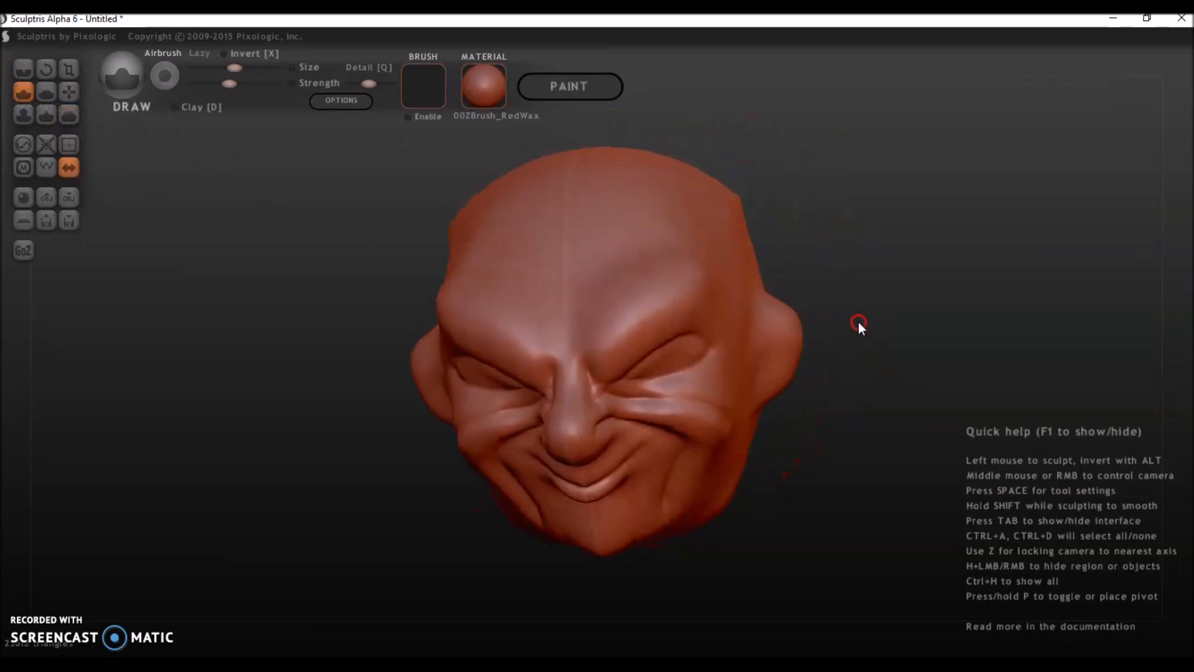
Step: Stretch the ear bumps outward and upward into long pointed ears with the Grab brush
left_click(72, 95)
right_click_drag(199, 214, 225, 206)
left_click_drag(767, 352, 933, 283)
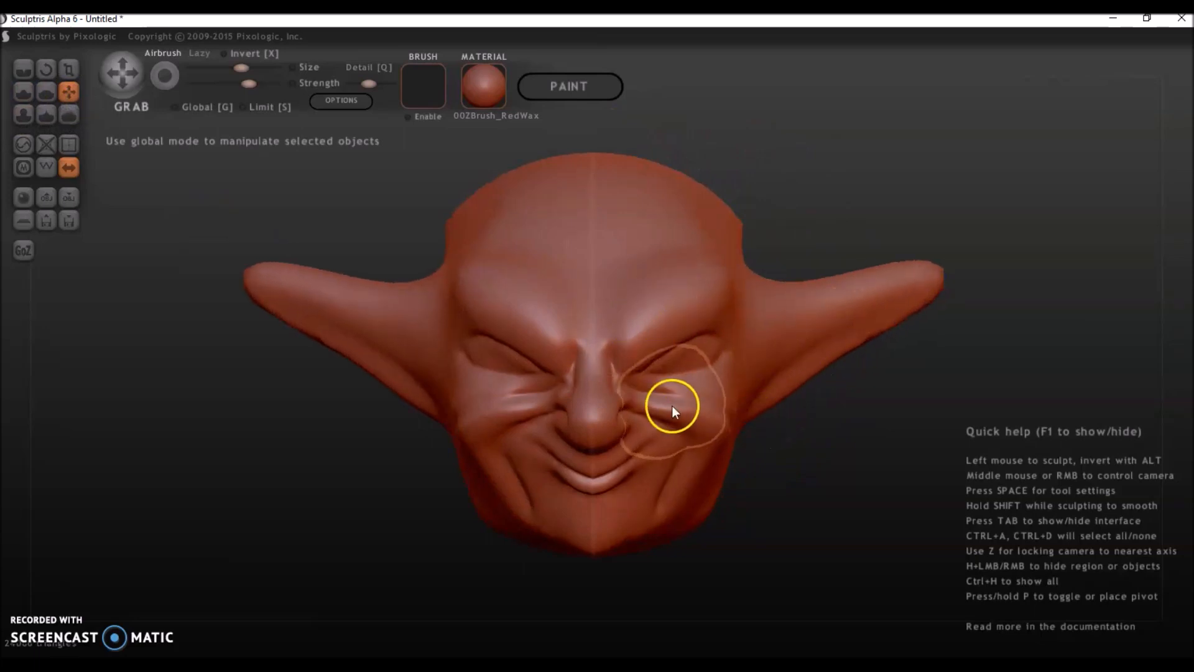
Step: Flatten the brow ridges and the tip of the nose with the Flatten brush
left_click(40, 91)
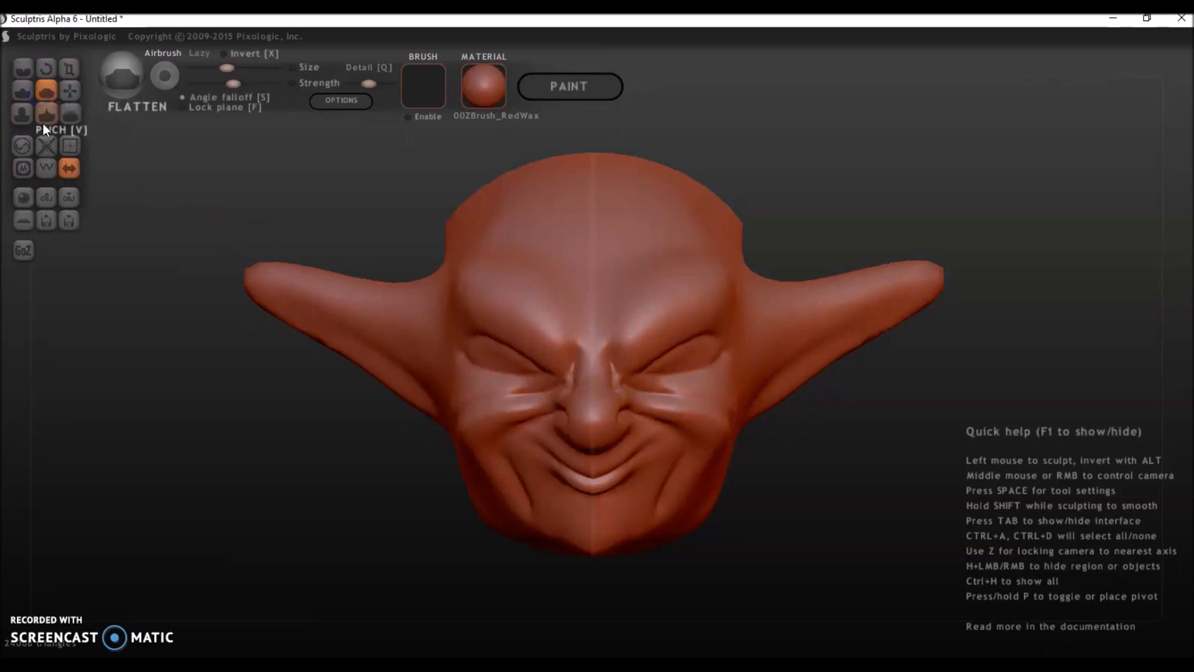
left_click_drag(487, 289, 524, 316)
left_click_drag(449, 272, 529, 317)
mouse_move(604, 417)
left_mouse_down()
mouse_move(604, 386)
mouse_move(599, 423)
left_mouse_up()
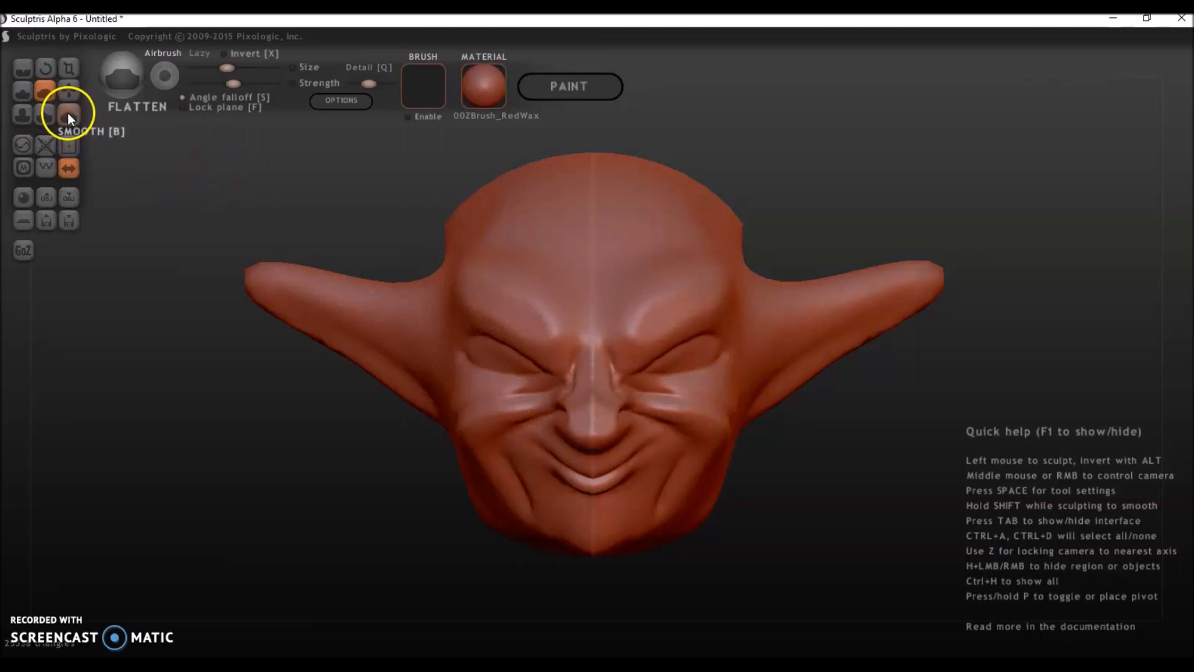
Step: Enlarge the Scale brush and try it on the nose area
left_click(69, 71)
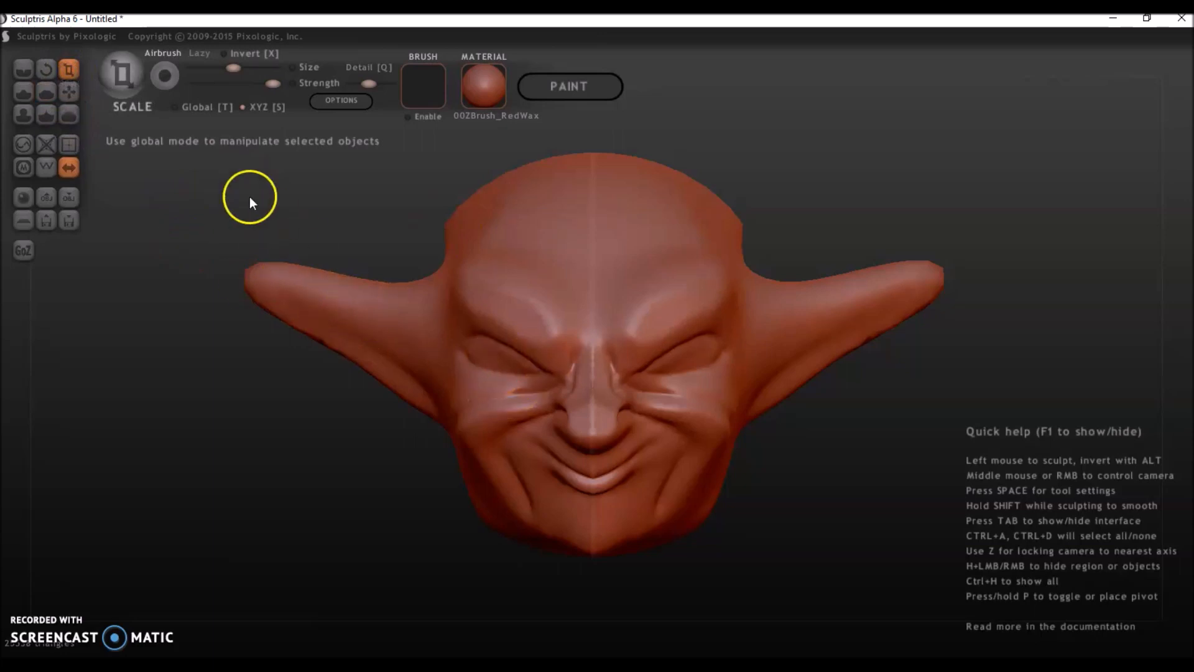
left_click_drag(246, 69, 251, 67)
mouse_move(542, 386)
left_mouse_down()
mouse_move(597, 405)
mouse_move(604, 432)
mouse_move(599, 251)
mouse_move(599, 419)
left_mouse_up()
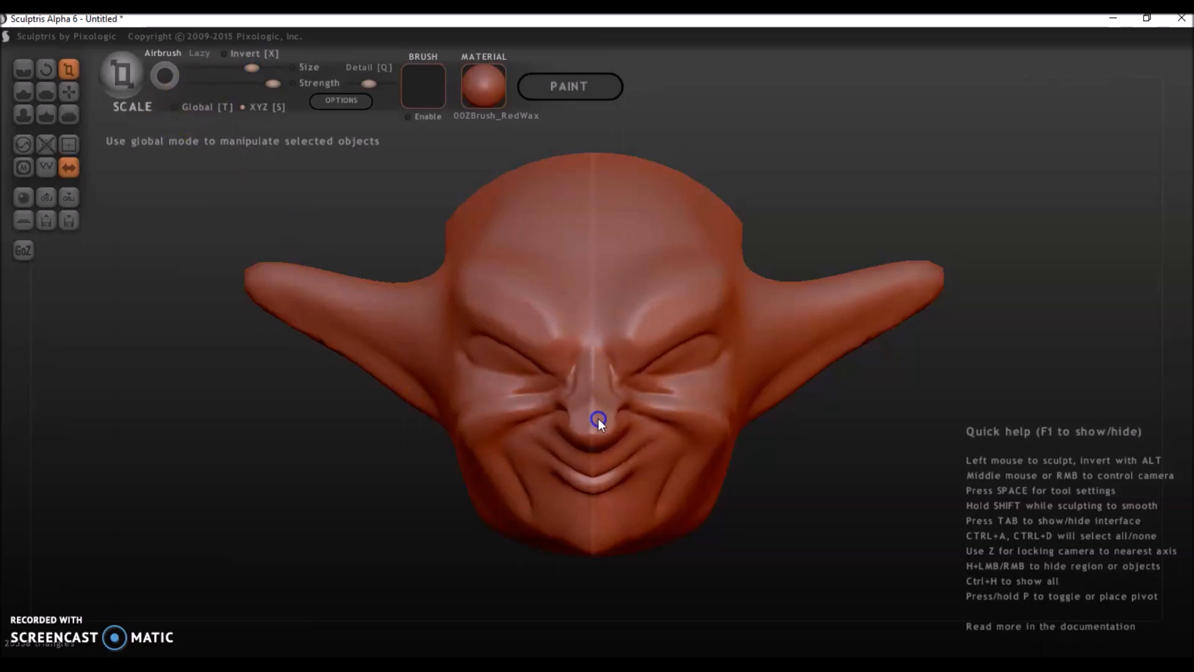
Step: Adjust the Rotate brush size and twist the tips of the pointed ears
left_click(42, 68)
left_click_drag(229, 65, 243, 87)
mouse_move(281, 300)
left_mouse_down()
mouse_move(222, 347)
mouse_move(231, 391)
mouse_move(200, 260)
mouse_move(234, 316)
left_mouse_up()
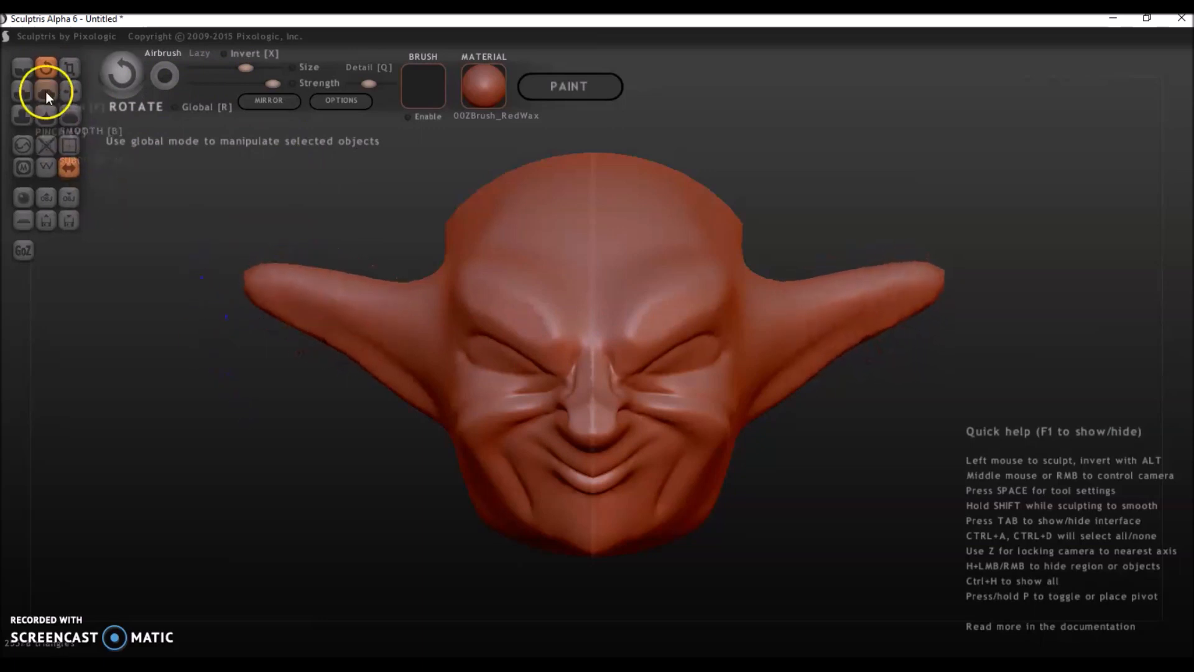